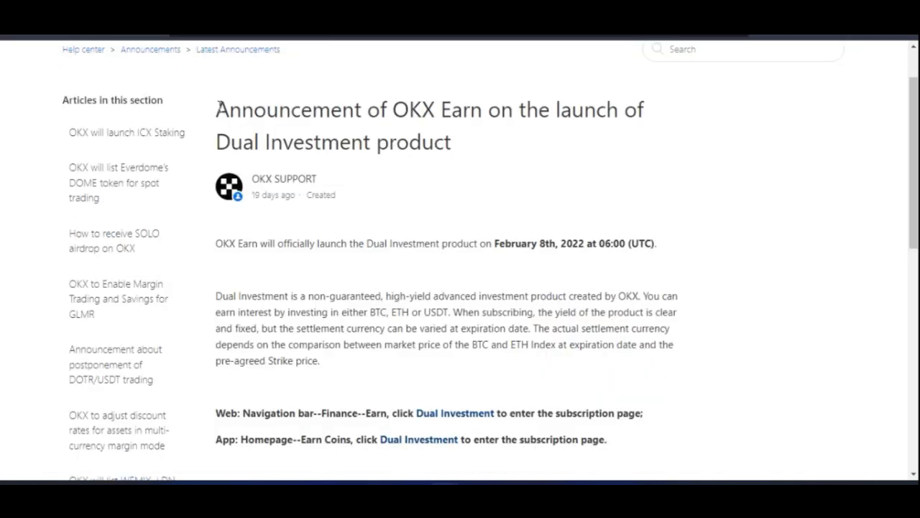
Step: Read the OKX Earn announcement, focusing on the Dual Investment product's title, description and the cryptocurrencies accepted for investing
{"action": "left_click_drag", "start_coordinate": [219, 108], "coordinate": [457, 142]}
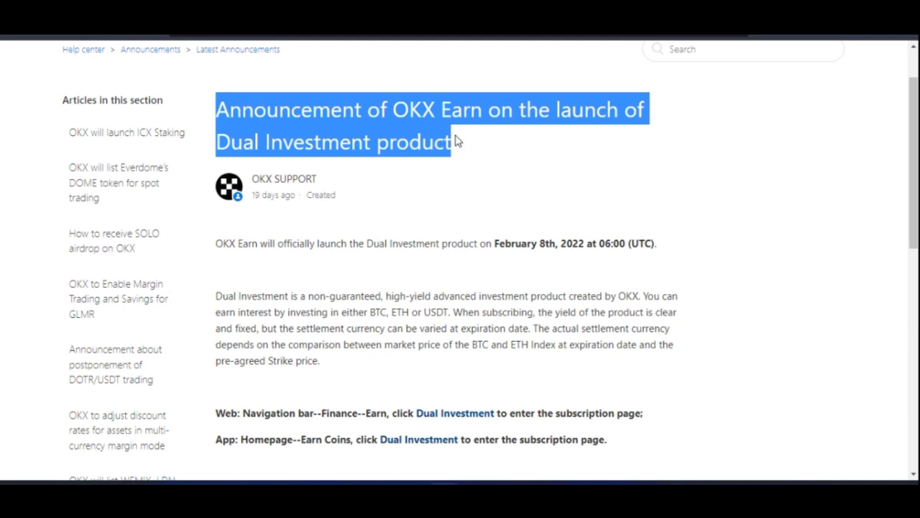
{"action": "left_click", "coordinate": [608, 110]}
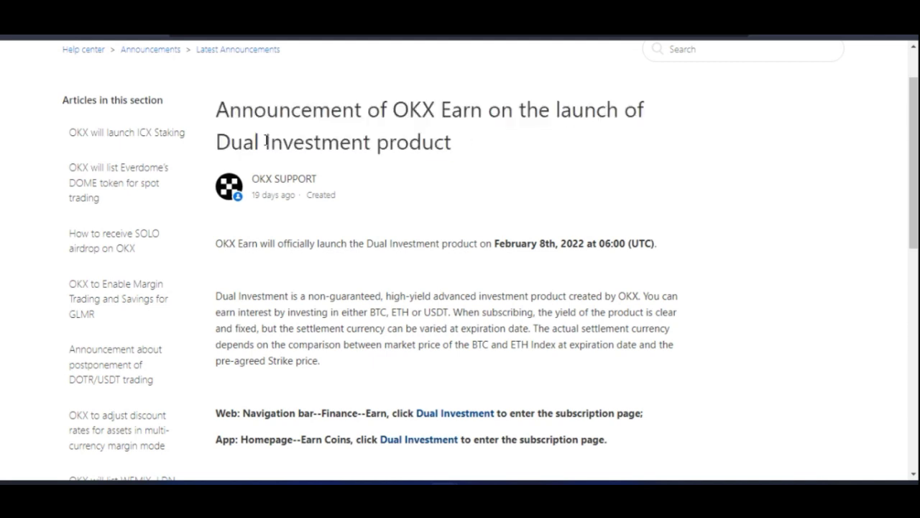
{"action": "left_click_drag", "start_coordinate": [253, 142], "coordinate": [469, 143]}
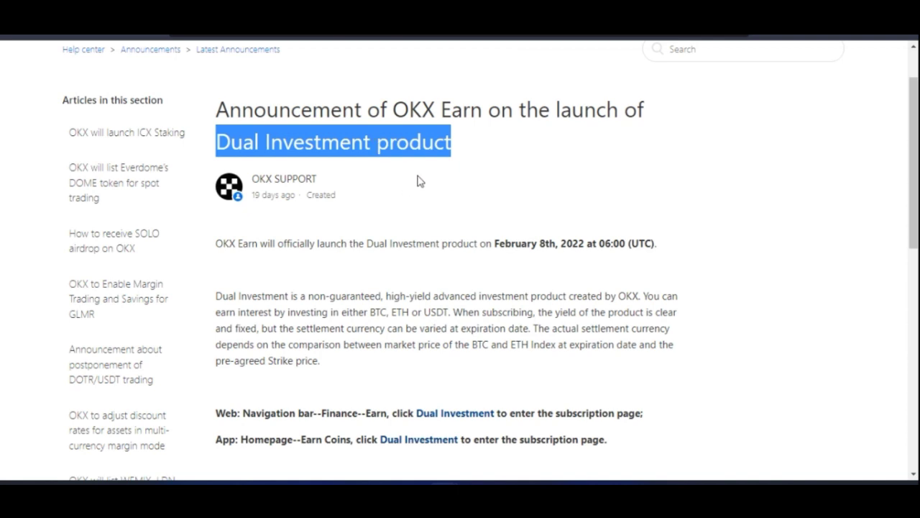
{"action": "left_click", "coordinate": [708, 212]}
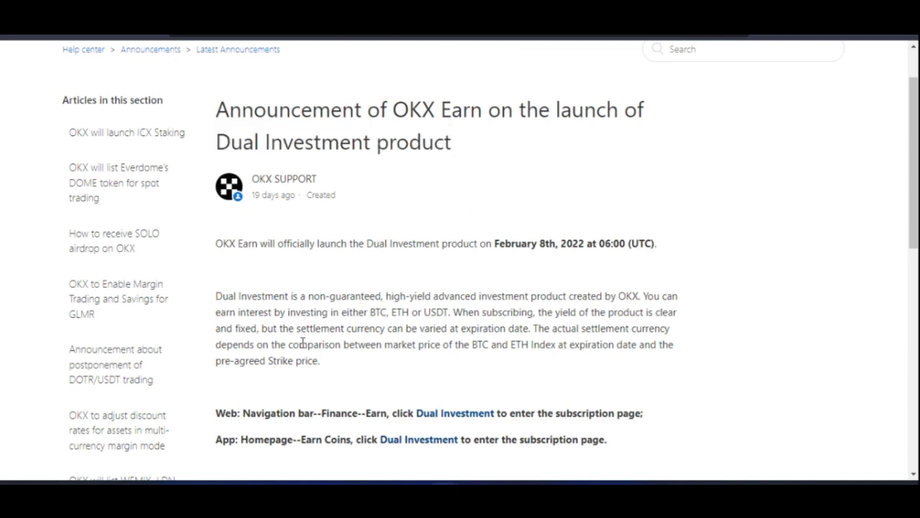
{"action": "scroll", "coordinate": [234, 317], "scroll_direction": "down", "scroll_amount": 1}
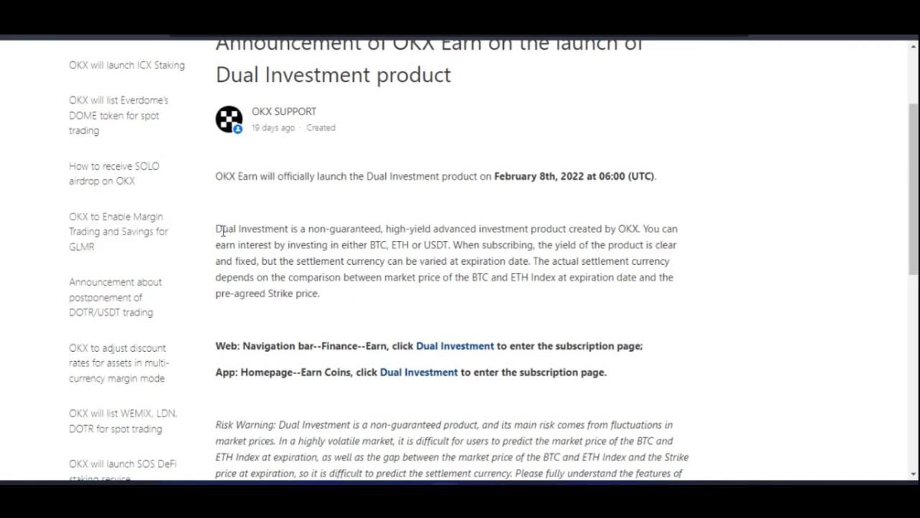
{"action": "left_click_drag", "start_coordinate": [217, 234], "coordinate": [343, 230]}
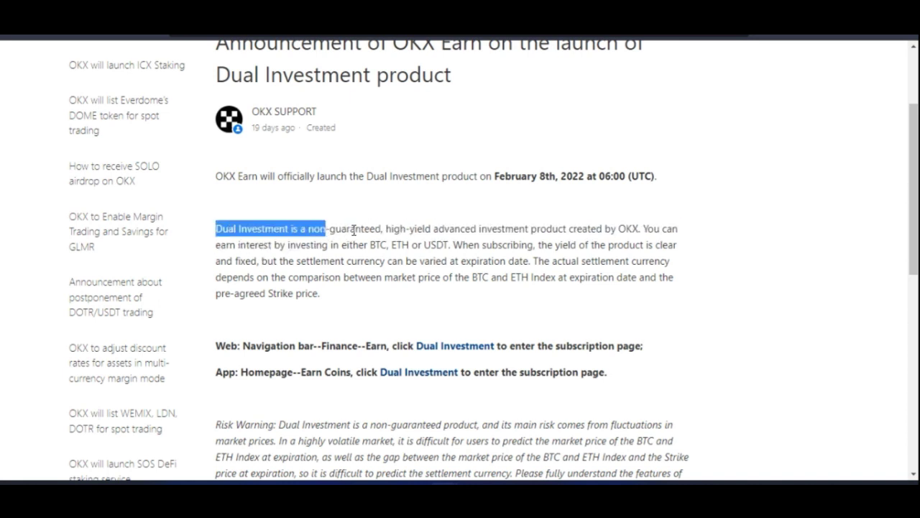
{"action": "left_click", "coordinate": [472, 230]}
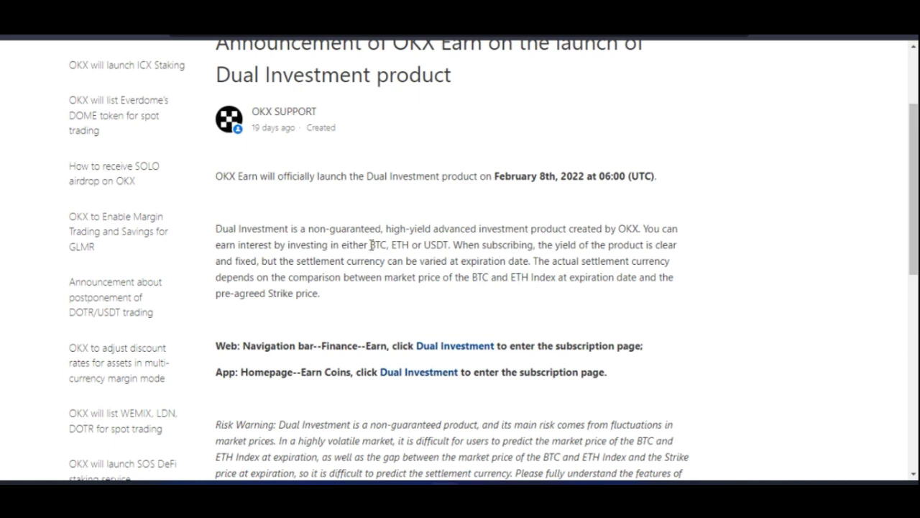
{"action": "left_click_drag", "start_coordinate": [387, 245], "coordinate": [442, 247]}
{"action": "left_click_drag", "start_coordinate": [387, 246], "coordinate": [373, 250]}
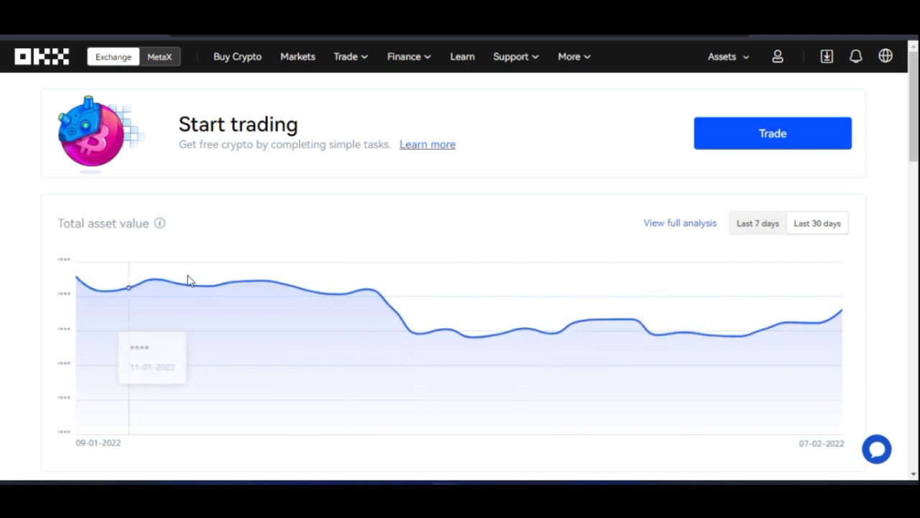
Step: Open the Dual Investment product page from the Earn section of the OKX exchange site
{"action": "mouse_move", "coordinate": [360, 62]}
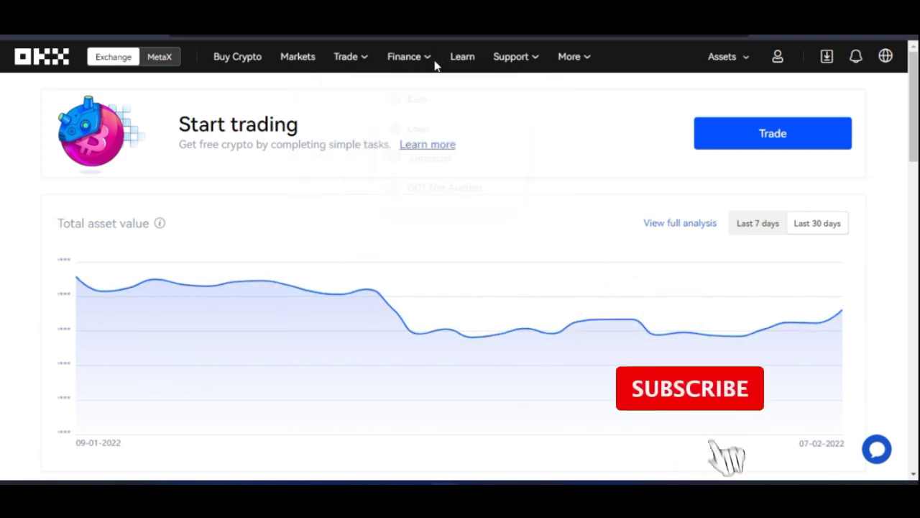
{"action": "mouse_move", "coordinate": [400, 64]}
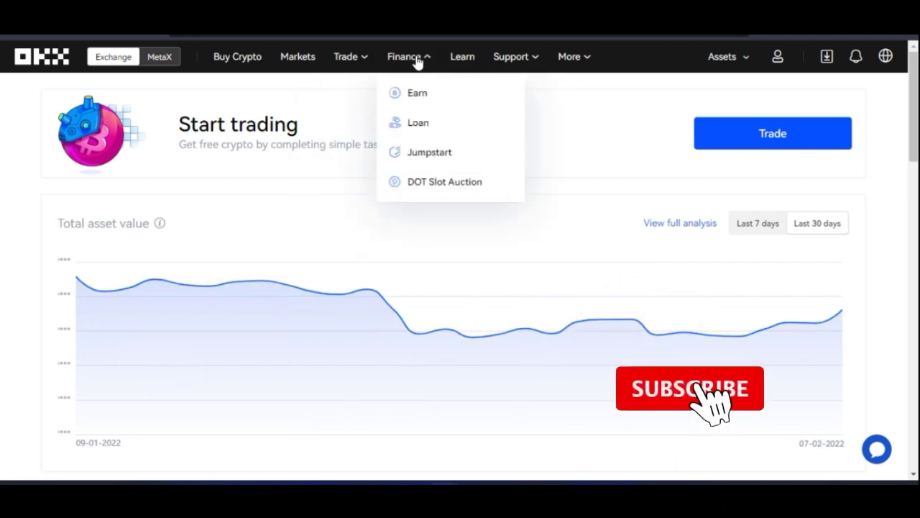
{"action": "left_click", "coordinate": [420, 96]}
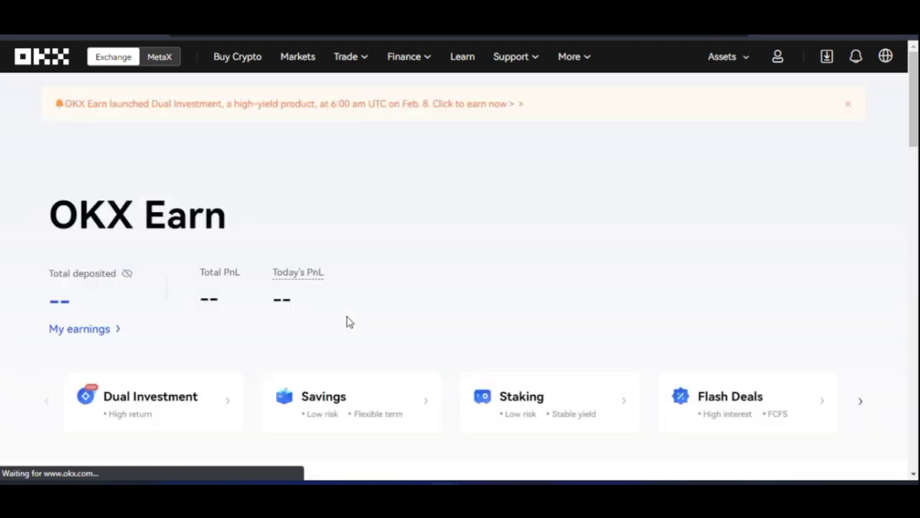
{"action": "scroll", "coordinate": [323, 292], "scroll_direction": "down", "scroll_amount": 2}
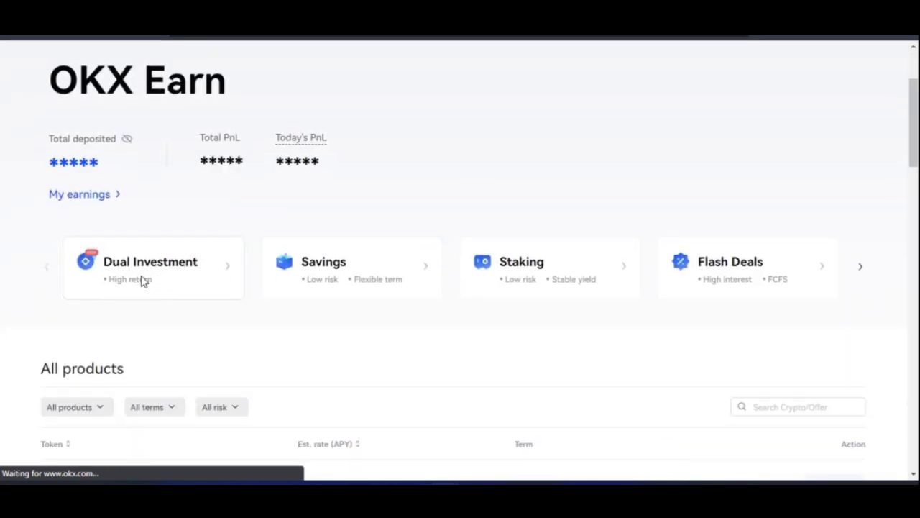
{"action": "left_click", "coordinate": [142, 280]}
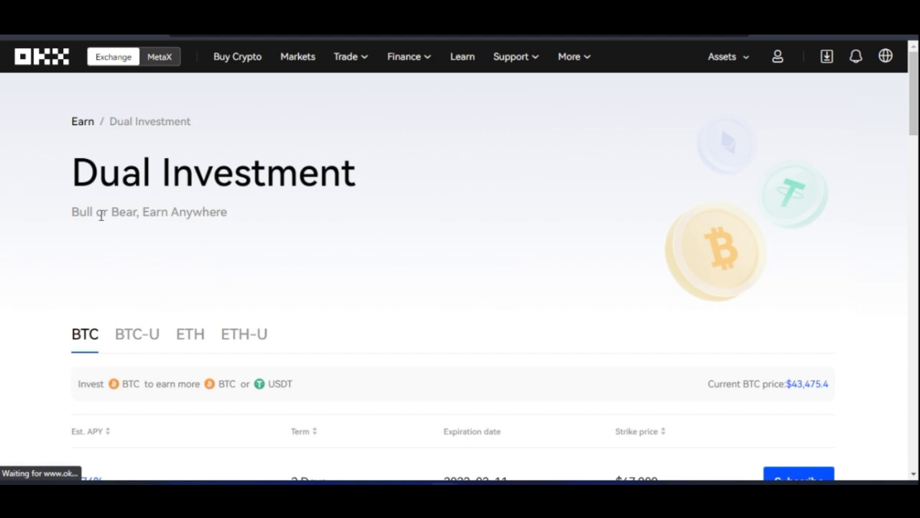
Step: Examine the Dual Investment product categories and the summary of what is invested and earned for BTC
{"action": "scroll", "coordinate": [154, 298], "scroll_direction": "down", "scroll_amount": 2}
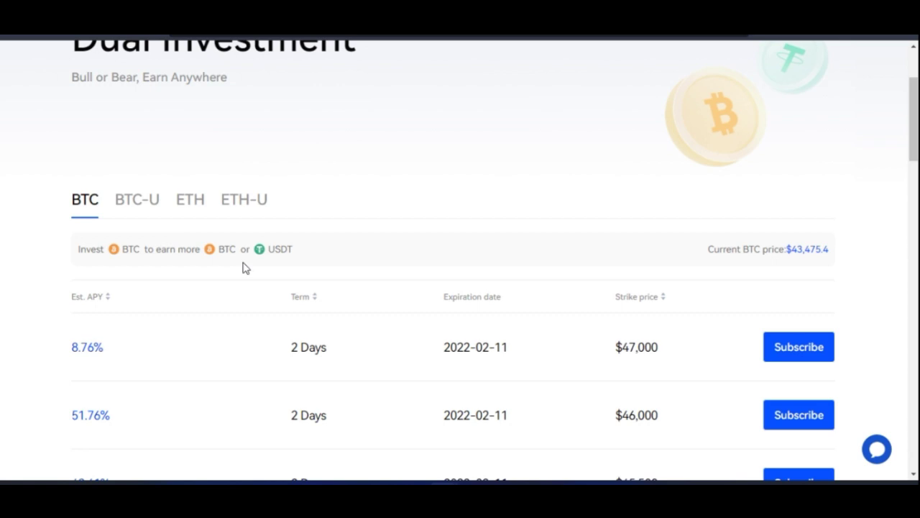
{"action": "left_click_drag", "start_coordinate": [47, 192], "coordinate": [107, 199]}
{"action": "left_click", "coordinate": [174, 177]}
{"action": "left_click_drag", "start_coordinate": [181, 191], "coordinate": [216, 200]}
{"action": "left_click", "coordinate": [197, 228]}
{"action": "scroll", "coordinate": [91, 285], "scroll_direction": "down", "scroll_amount": 1}
{"action": "scroll", "coordinate": [92, 285], "scroll_direction": "down", "scroll_amount": 2}
{"action": "scroll", "coordinate": [271, 335], "scroll_direction": "up", "scroll_amount": 3}
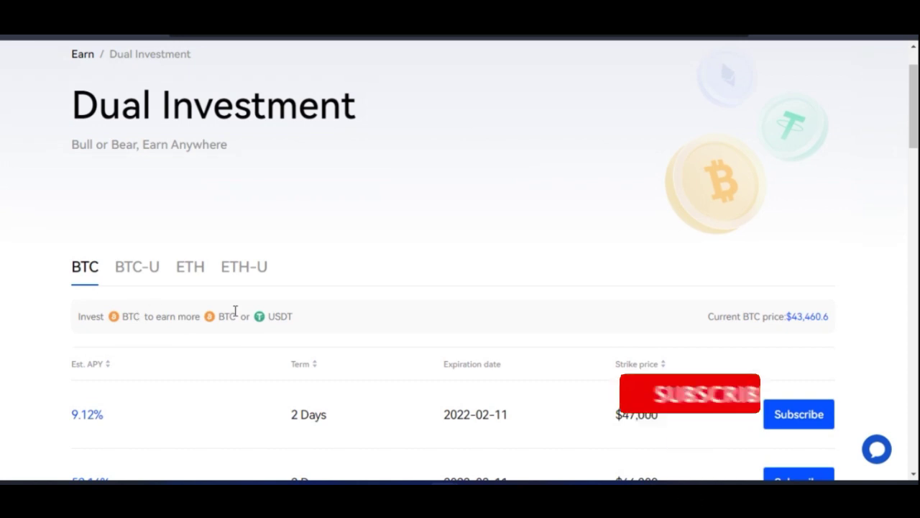
Step: Look through the full list of BTC Dual Investment offers, from the 2-day terms to the 9-day terms
{"action": "scroll", "coordinate": [230, 256], "scroll_direction": "down", "scroll_amount": 2}
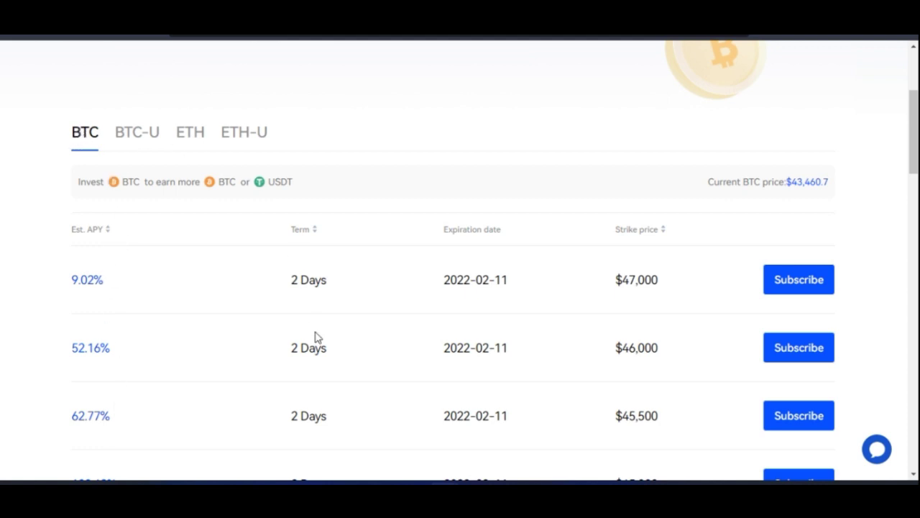
{"action": "scroll", "coordinate": [431, 381], "scroll_direction": "down", "scroll_amount": 2}
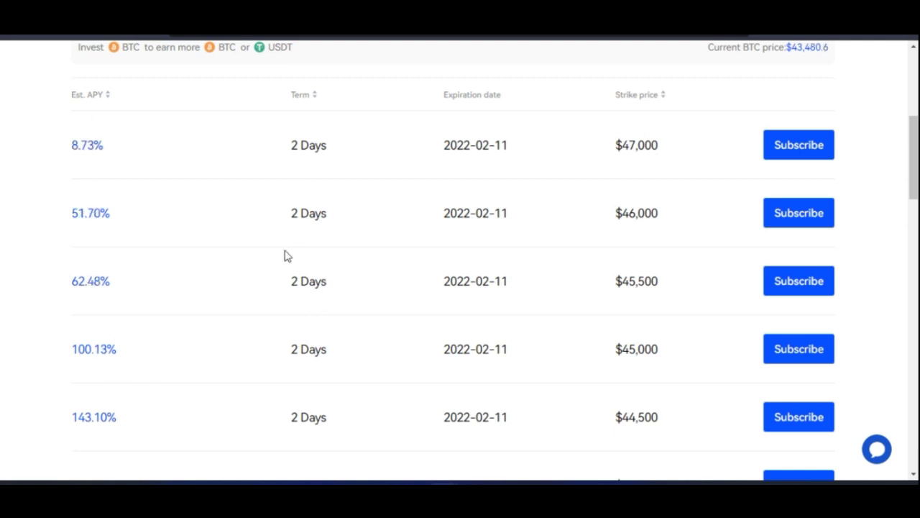
{"action": "scroll", "coordinate": [304, 333], "scroll_direction": "down", "scroll_amount": 5}
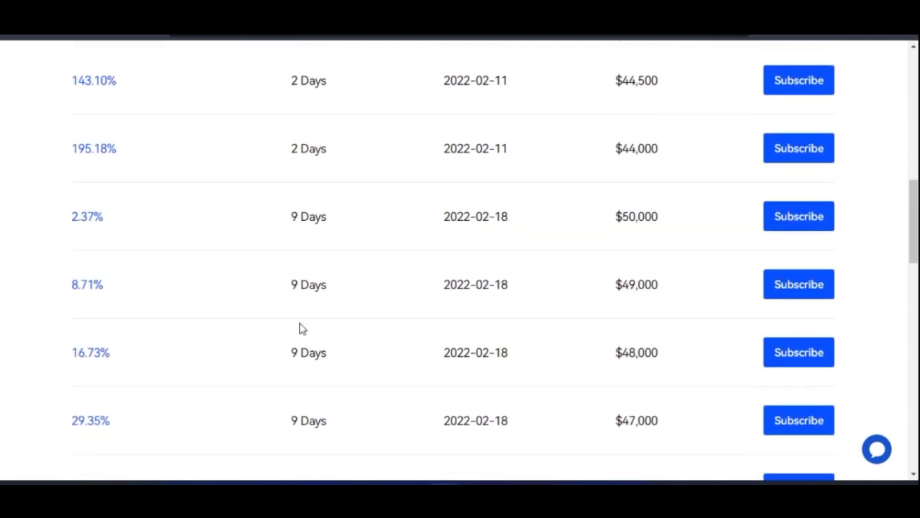
{"action": "scroll", "coordinate": [318, 331], "scroll_direction": "down", "scroll_amount": 4}
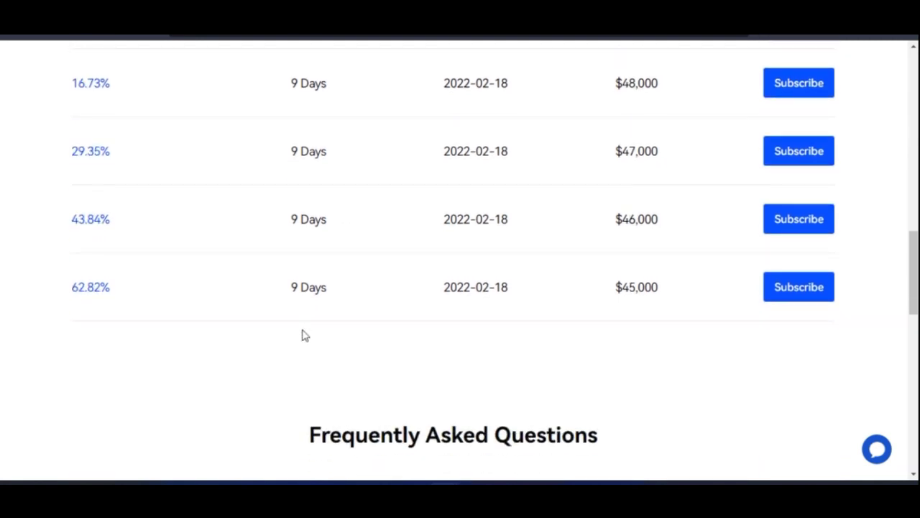
{"action": "scroll", "coordinate": [304, 333], "scroll_direction": "up", "scroll_amount": 2}
{"action": "scroll", "coordinate": [304, 334], "scroll_direction": "down", "scroll_amount": 1}
{"action": "scroll", "coordinate": [289, 299], "scroll_direction": "up", "scroll_amount": 9}
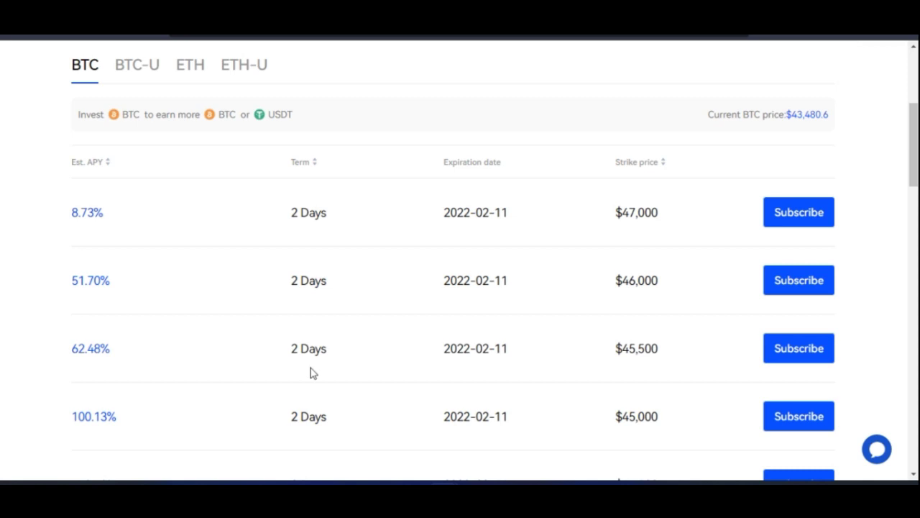
Step: Compare the estimated APY and term of the 2-day and 9-day BTC offers
{"action": "scroll", "coordinate": [327, 369], "scroll_direction": "down", "scroll_amount": 2}
{"action": "scroll", "coordinate": [335, 370], "scroll_direction": "down", "scroll_amount": 3}
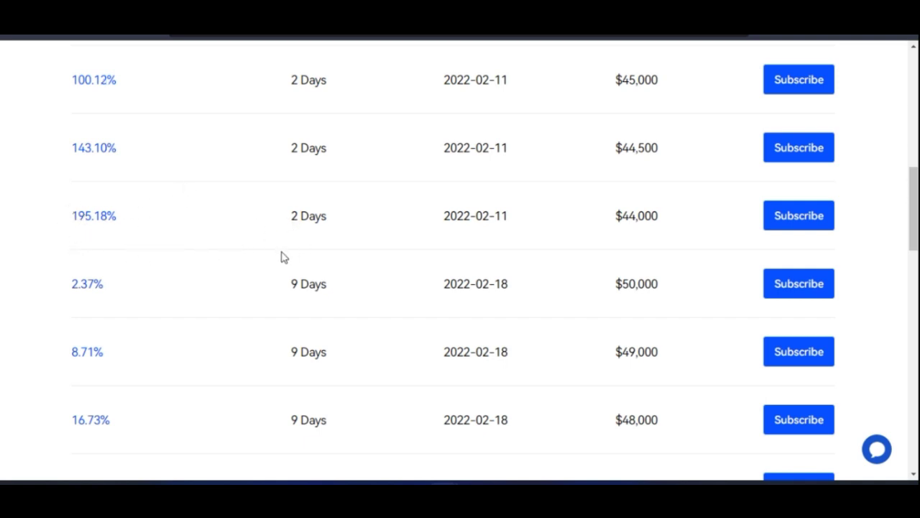
{"action": "scroll", "coordinate": [282, 257], "scroll_direction": "down", "scroll_amount": 3}
{"action": "scroll", "coordinate": [108, 266], "scroll_direction": "down", "scroll_amount": 1}
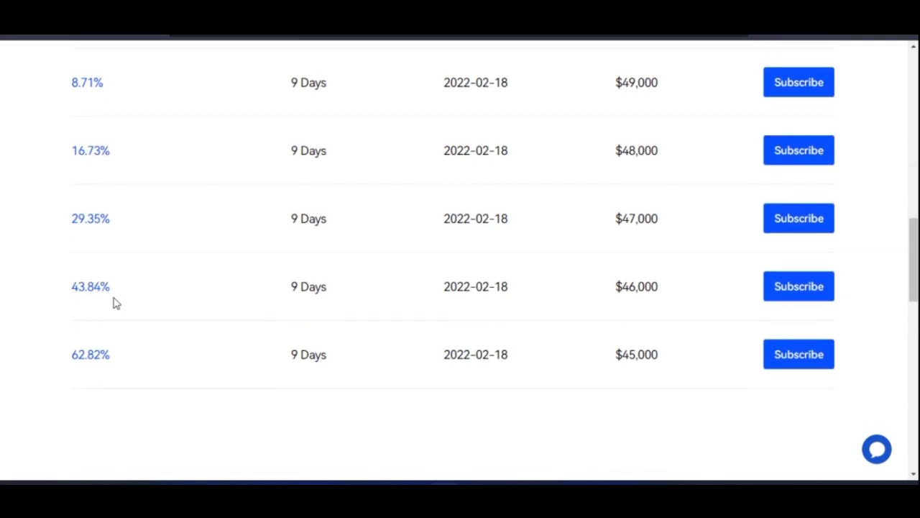
{"action": "scroll", "coordinate": [103, 328], "scroll_direction": "up", "scroll_amount": 5}
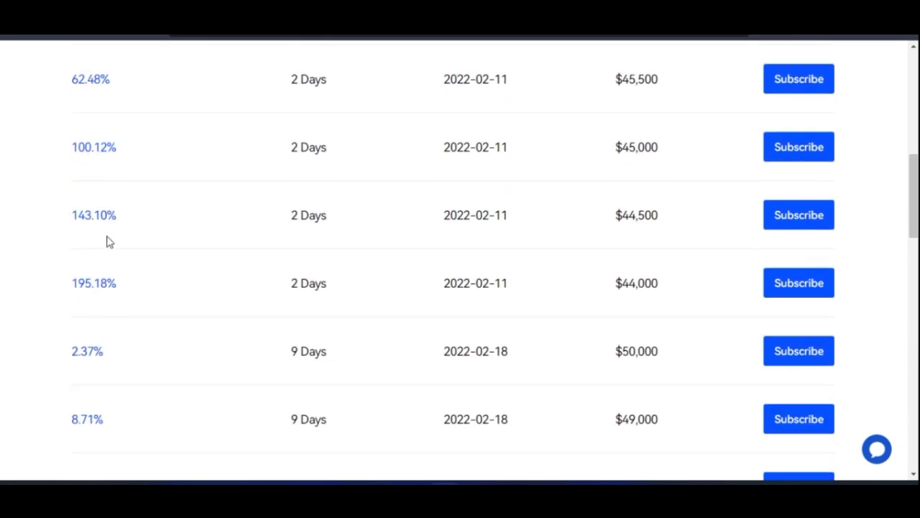
{"action": "scroll", "coordinate": [120, 263], "scroll_direction": "up", "scroll_amount": 3}
{"action": "scroll", "coordinate": [173, 290], "scroll_direction": "down", "scroll_amount": 1}
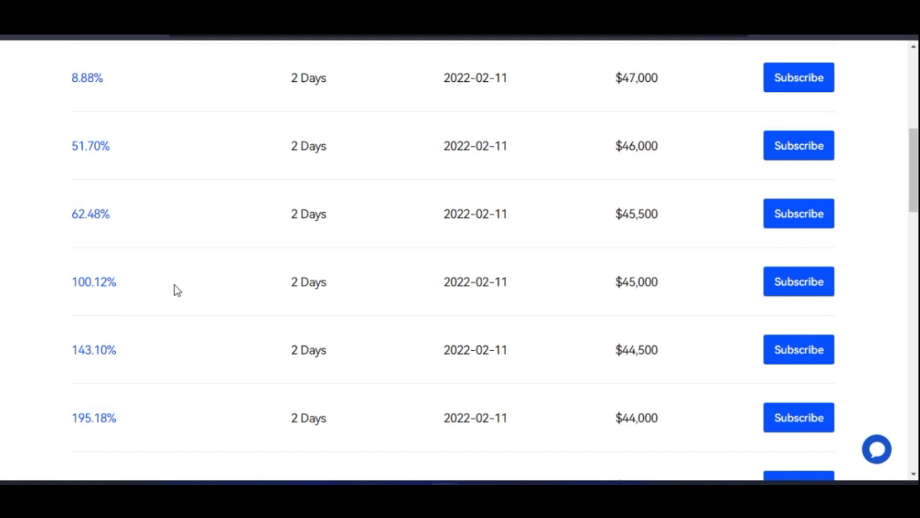
{"action": "scroll", "coordinate": [175, 289], "scroll_direction": "up", "scroll_amount": 2}
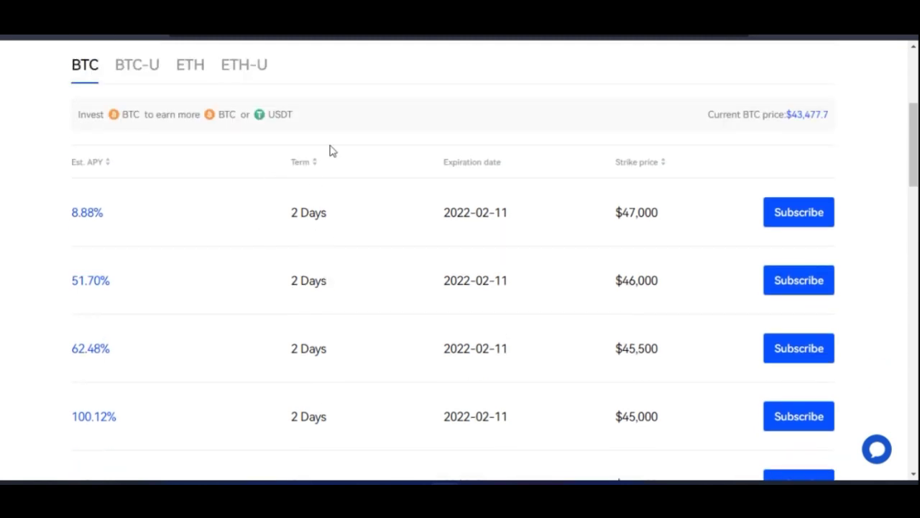
{"action": "scroll", "coordinate": [288, 323], "scroll_direction": "down", "scroll_amount": 2}
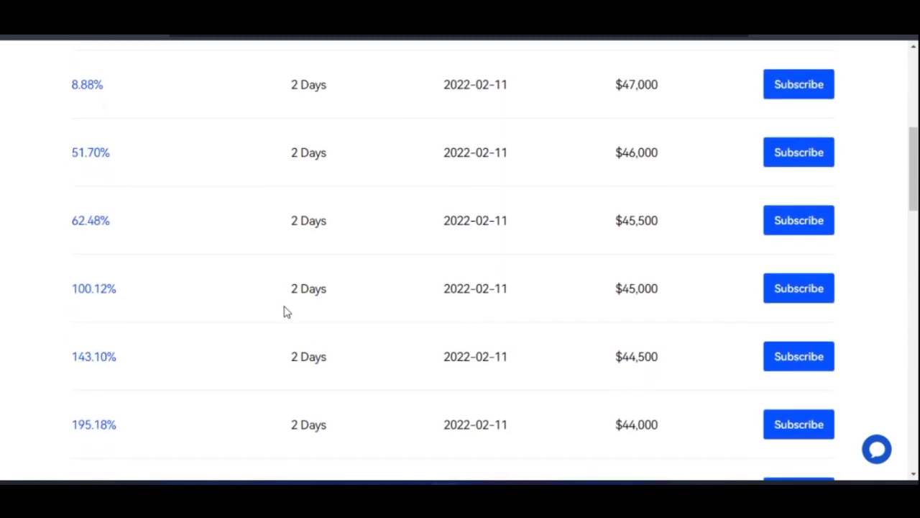
{"action": "scroll", "coordinate": [298, 312], "scroll_direction": "up", "scroll_amount": 3}
{"action": "scroll", "coordinate": [450, 237], "scroll_direction": "down", "scroll_amount": 1}
{"action": "scroll", "coordinate": [450, 257], "scroll_direction": "down", "scroll_amount": 1}
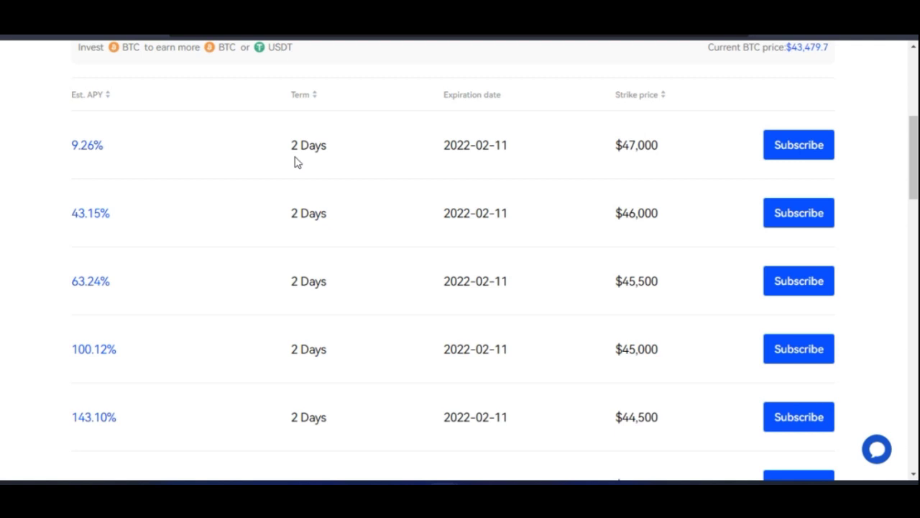
{"action": "scroll", "coordinate": [568, 214], "scroll_direction": "up", "scroll_amount": 1}
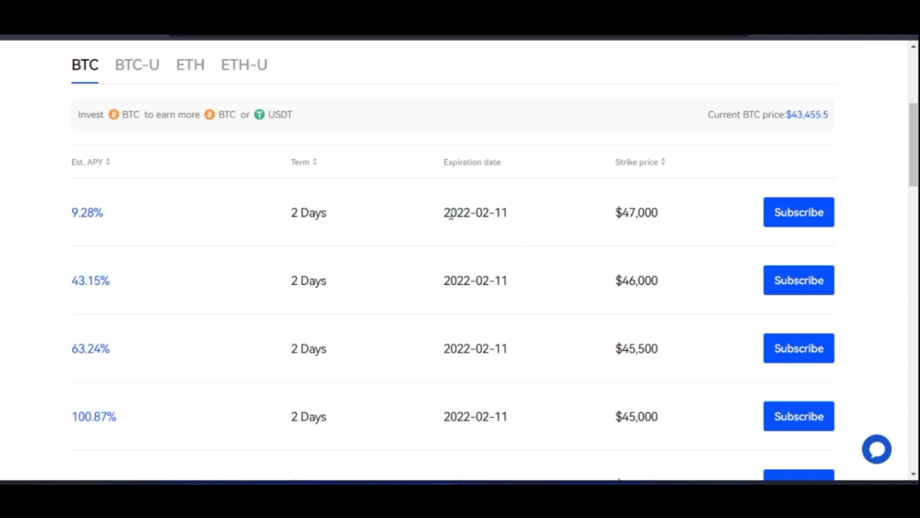
Step: Review the expiration date and strike price of the first BTC offer by highlighting them
{"action": "left_click_drag", "start_coordinate": [450, 214], "coordinate": [522, 220]}
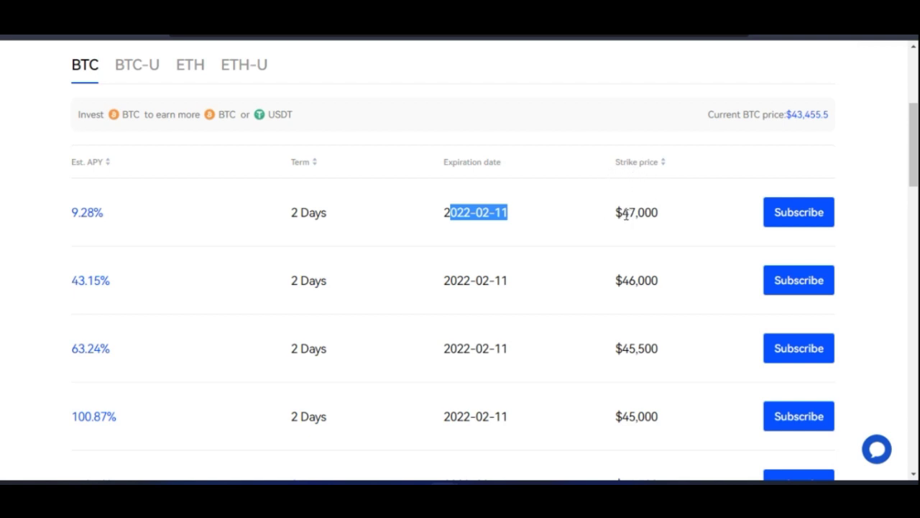
{"action": "left_click_drag", "start_coordinate": [613, 219], "coordinate": [647, 212]}
{"action": "left_click_drag", "start_coordinate": [613, 219], "coordinate": [654, 213]}
{"action": "left_click", "coordinate": [687, 216]}
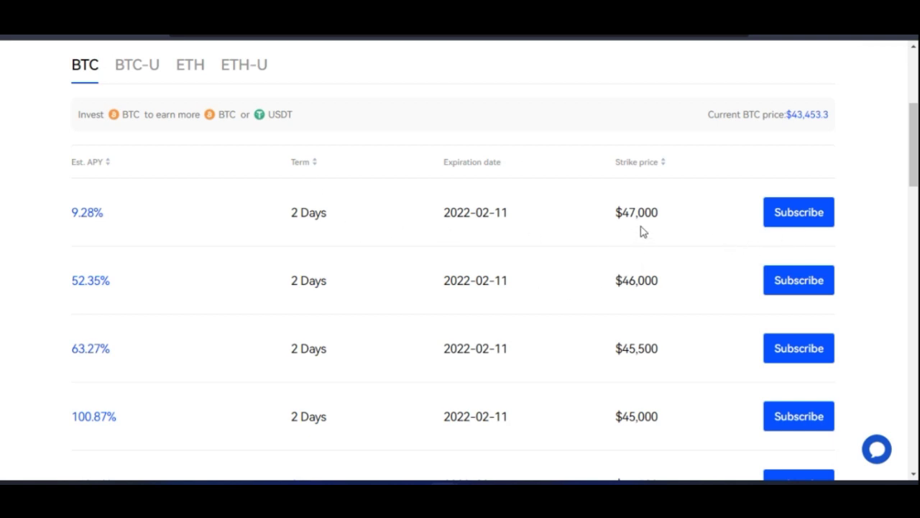
Step: Compare the BTC-U offers with the BTC offers, ending on the BTC-U list
{"action": "left_click", "coordinate": [130, 72]}
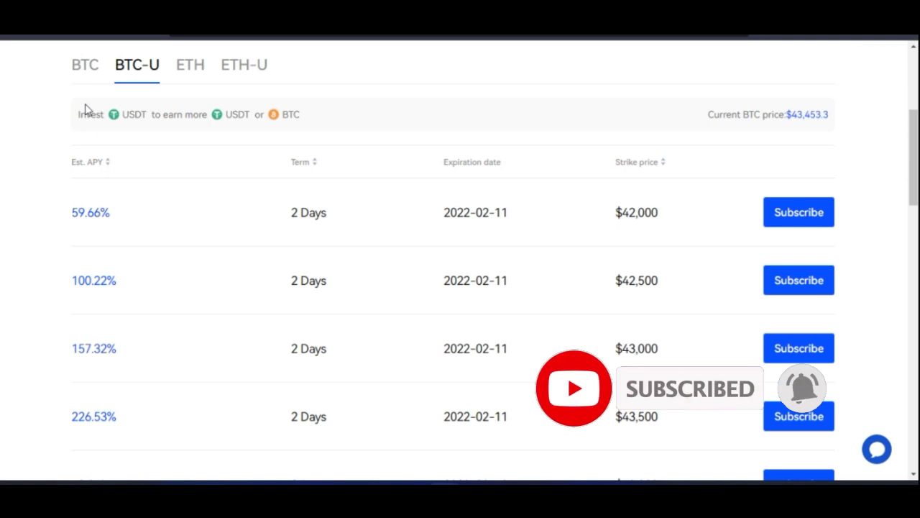
{"action": "left_click", "coordinate": [83, 75]}
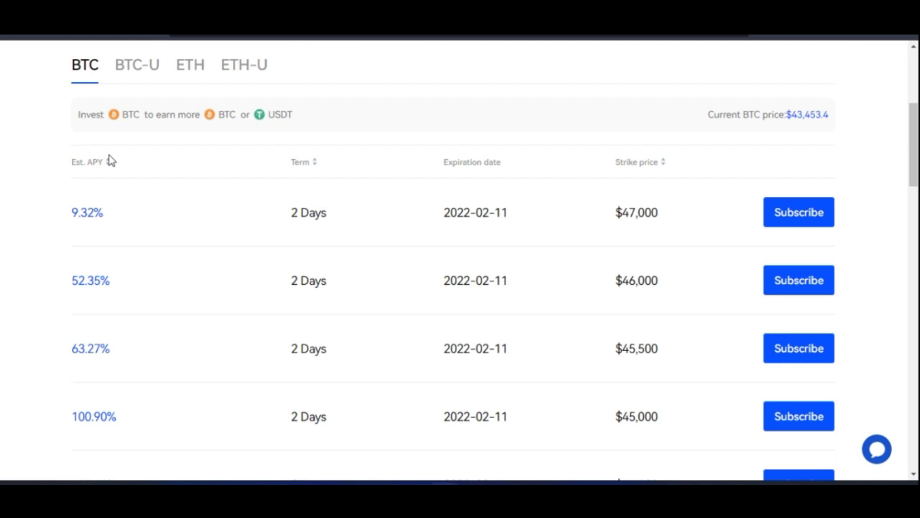
{"action": "scroll", "coordinate": [220, 252], "scroll_direction": "down", "scroll_amount": 5}
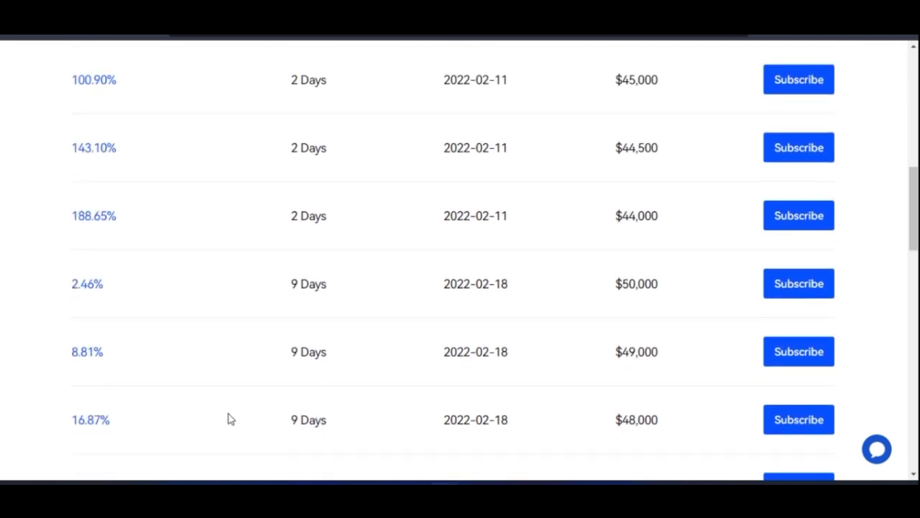
{"action": "scroll", "coordinate": [207, 371], "scroll_direction": "up", "scroll_amount": 7}
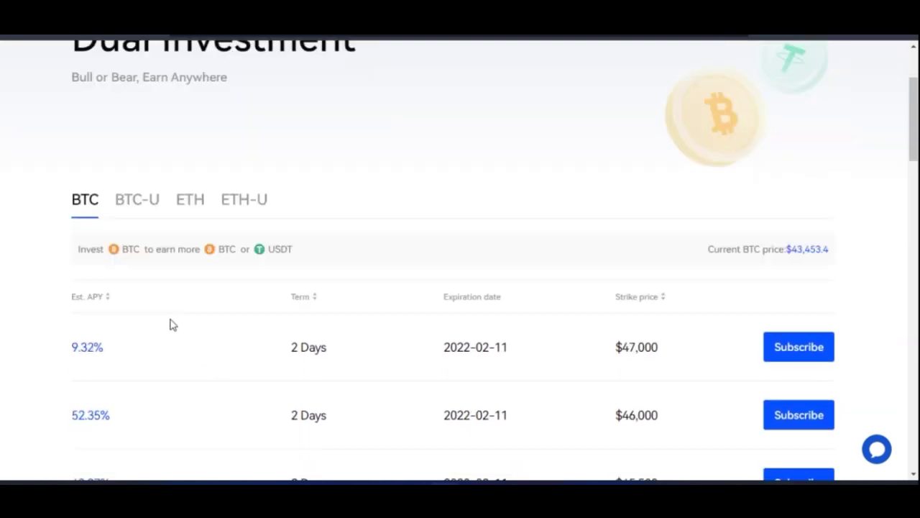
{"action": "left_click", "coordinate": [124, 207]}
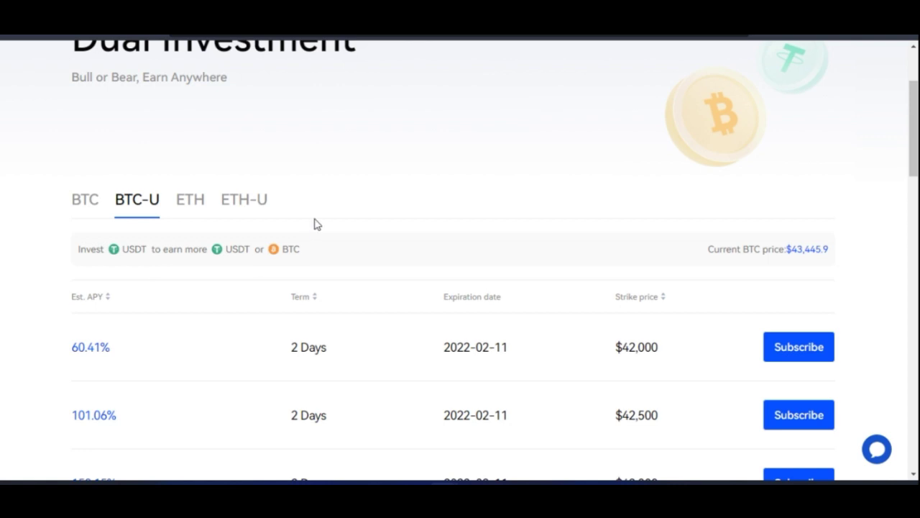
Step: Look at the ETH and ETH-U Dual Investment offers and return to the BTC offers
{"action": "left_click", "coordinate": [196, 201]}
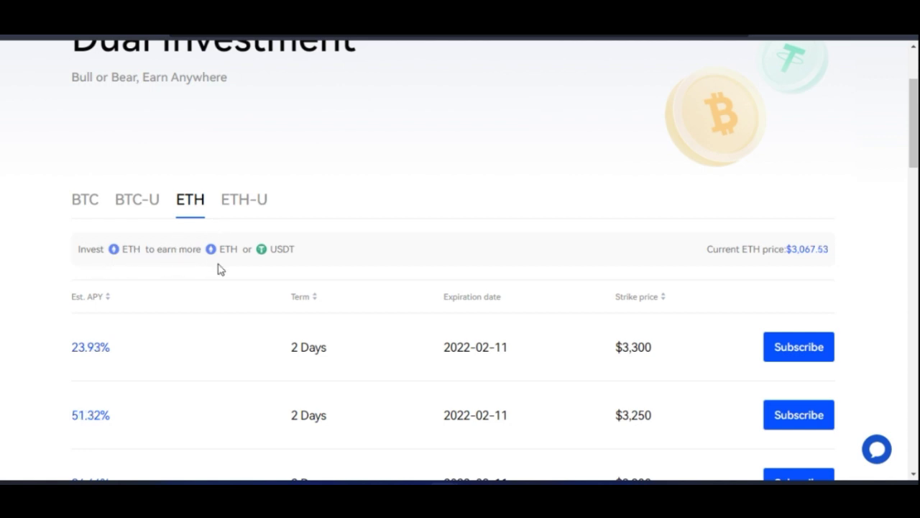
{"action": "left_click", "coordinate": [238, 204]}
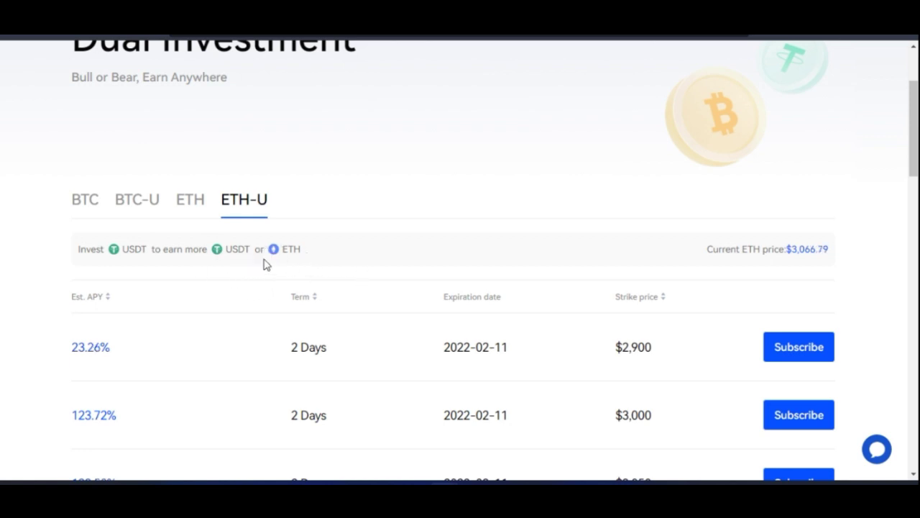
{"action": "left_click", "coordinate": [85, 203]}
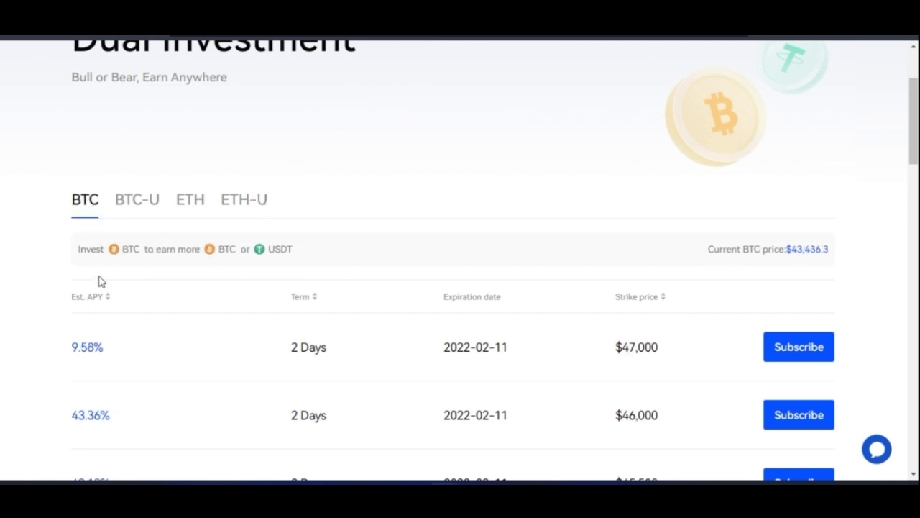
Step: Open the subscription details of the 2-day BTC offer with the $44,000 strike price
{"action": "scroll", "coordinate": [230, 341], "scroll_direction": "down", "scroll_amount": 1}
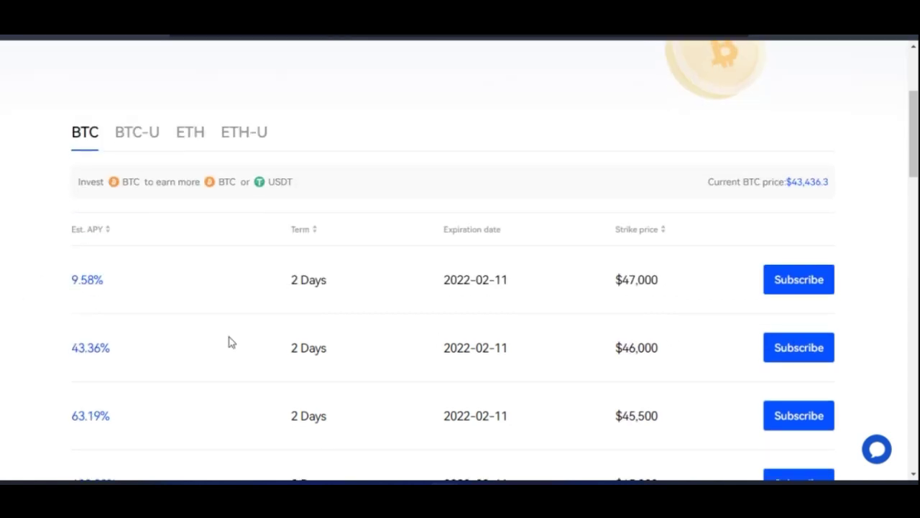
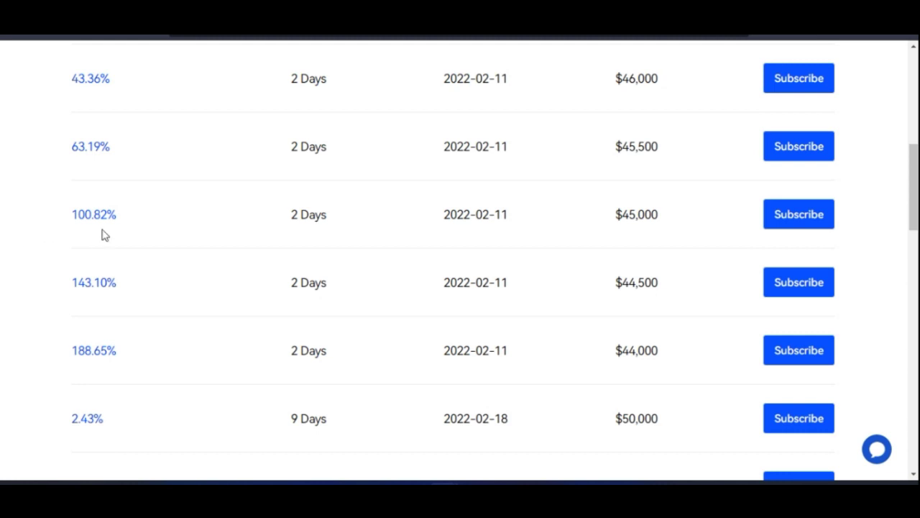
{"action": "scroll", "coordinate": [118, 273], "scroll_direction": "down", "scroll_amount": 4}
{"action": "scroll", "coordinate": [123, 288], "scroll_direction": "up", "scroll_amount": 4}
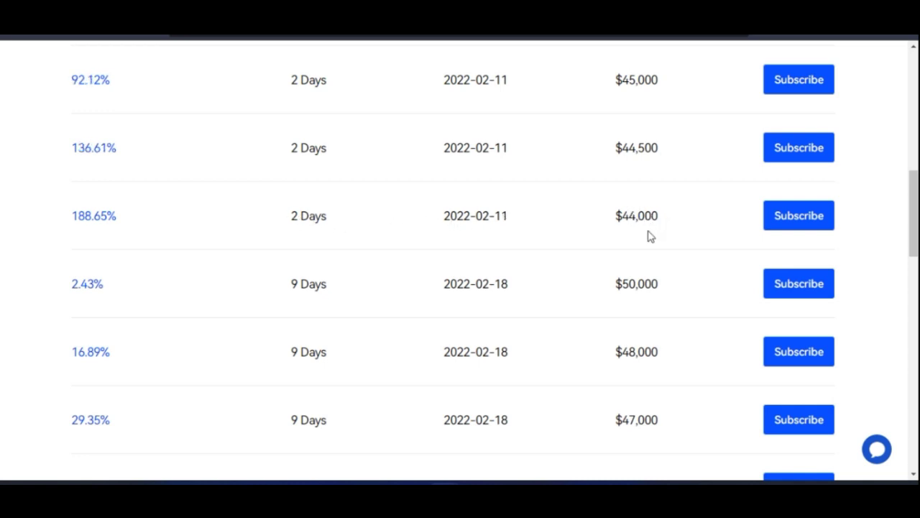
{"action": "left_click", "coordinate": [795, 223]}
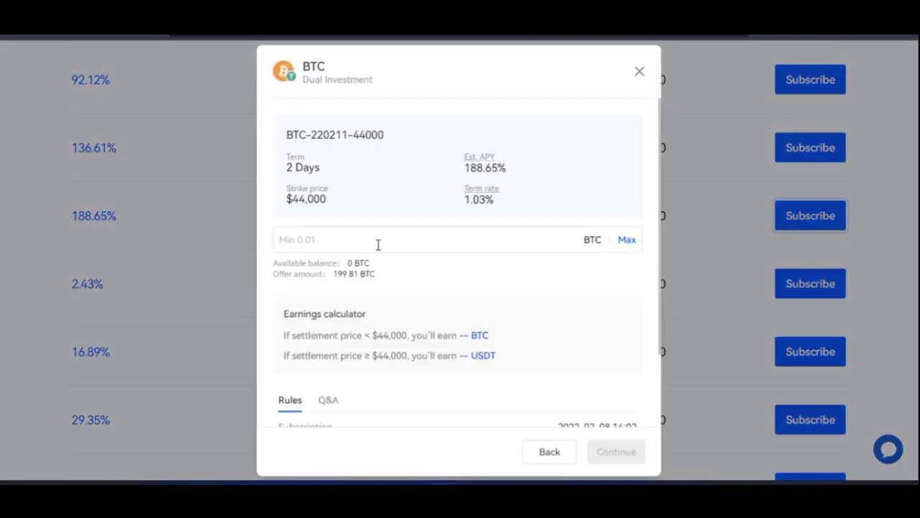
Step: Review the BTC offer's term, estimated APY, term rate and strike price by highlighting each of them
{"action": "left_click_drag", "start_coordinate": [288, 161], "coordinate": [320, 169]}
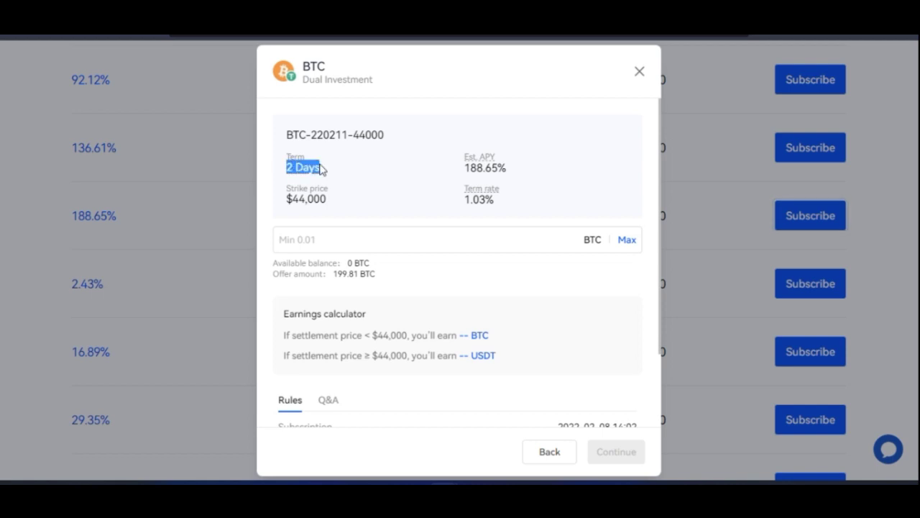
{"action": "left_click_drag", "start_coordinate": [465, 155], "coordinate": [504, 169]}
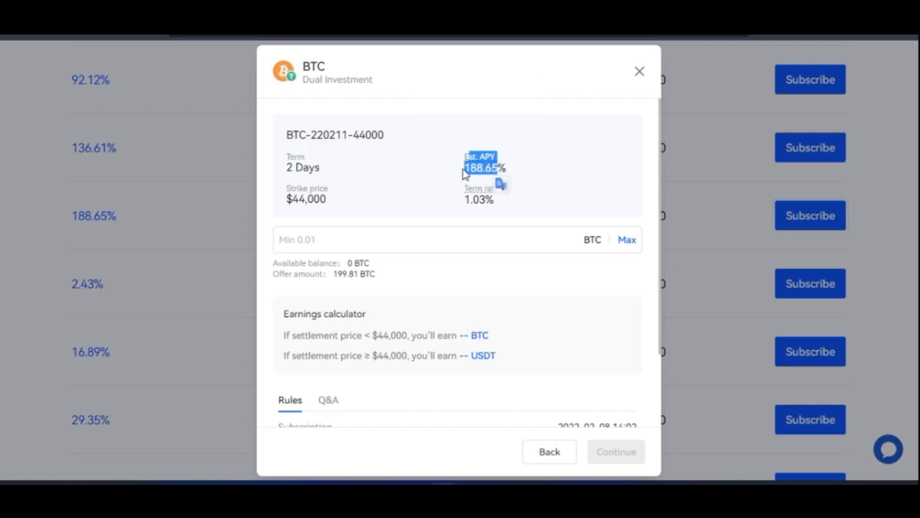
{"action": "left_click", "coordinate": [423, 184]}
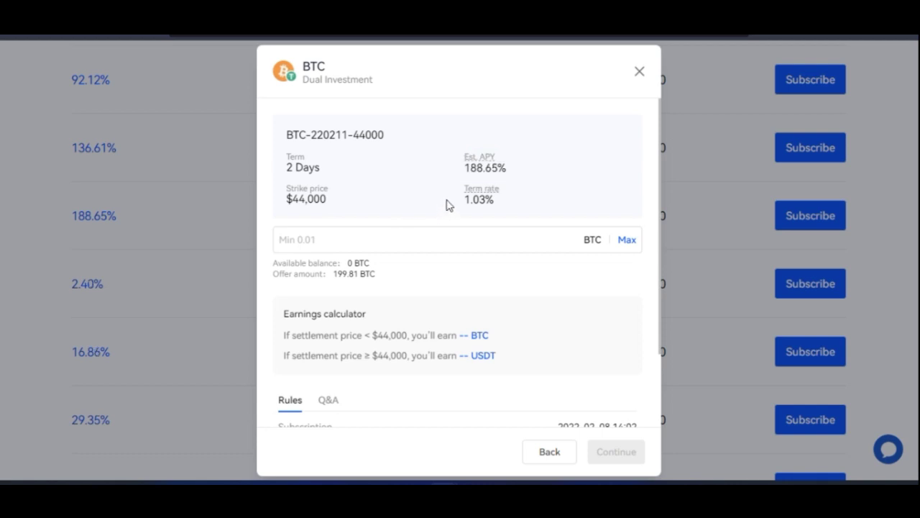
{"action": "left_click_drag", "start_coordinate": [465, 186], "coordinate": [487, 201]}
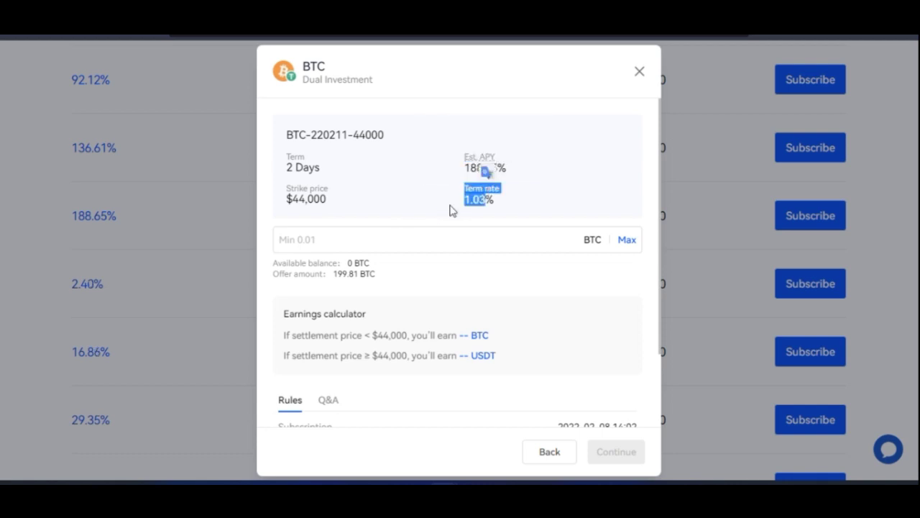
{"action": "left_click", "coordinate": [425, 212]}
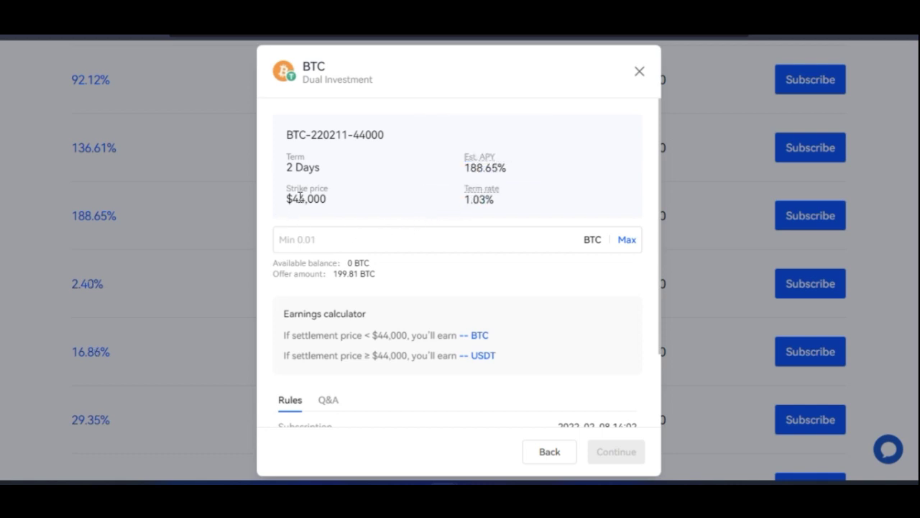
{"action": "left_click_drag", "start_coordinate": [286, 191], "coordinate": [358, 200]}
{"action": "left_click", "coordinate": [329, 214]}
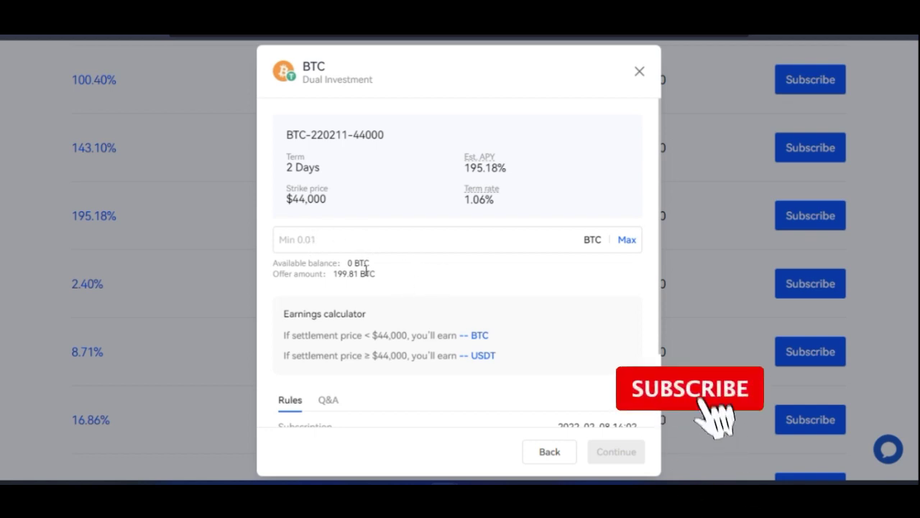
Step: Enter an amount of 0.01 BTC and check the offer's earnings calculator and rules
{"action": "scroll", "coordinate": [312, 173], "scroll_direction": "down", "scroll_amount": 1}
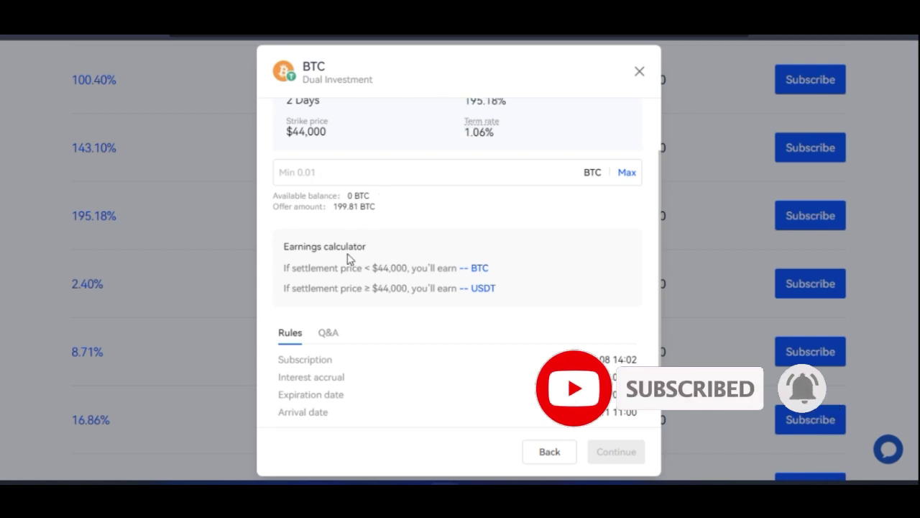
{"action": "left_click", "coordinate": [350, 177]}
{"action": "type", "text": "0"}
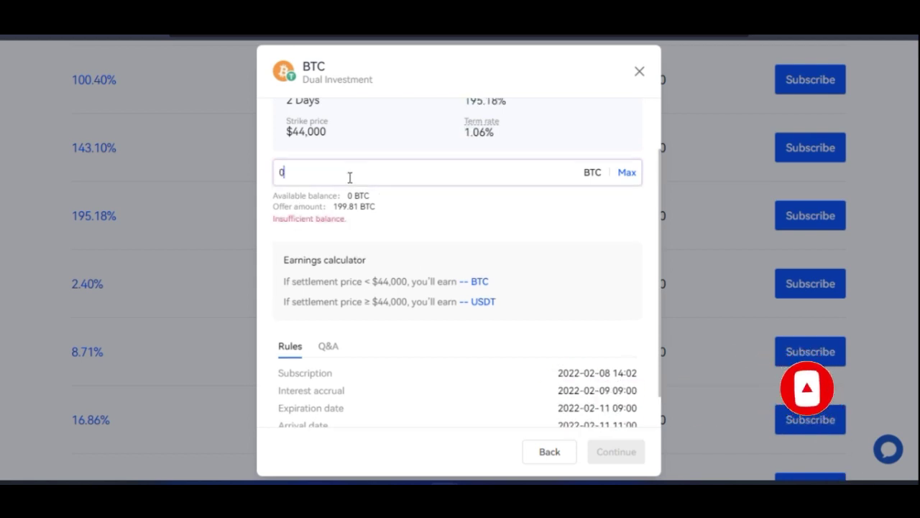
{"action": "type", "text": ".01"}
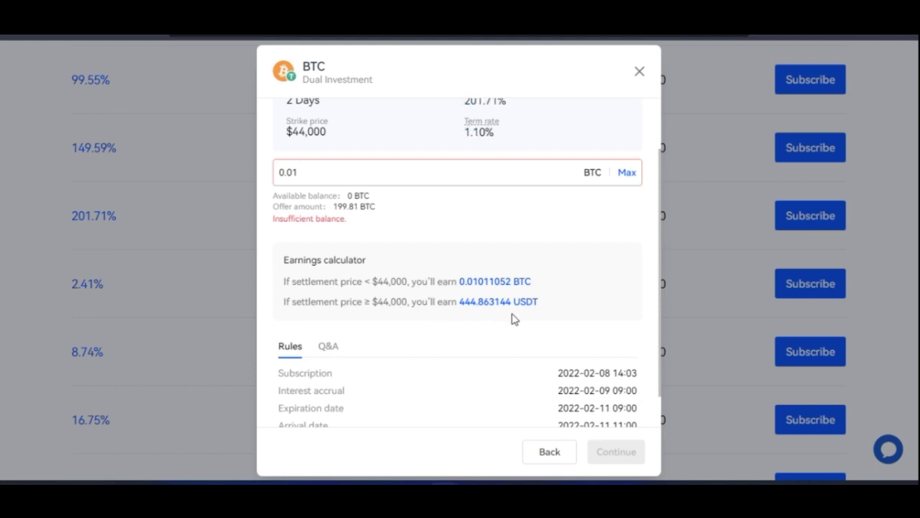
{"action": "scroll", "coordinate": [551, 298], "scroll_direction": "down", "scroll_amount": 1}
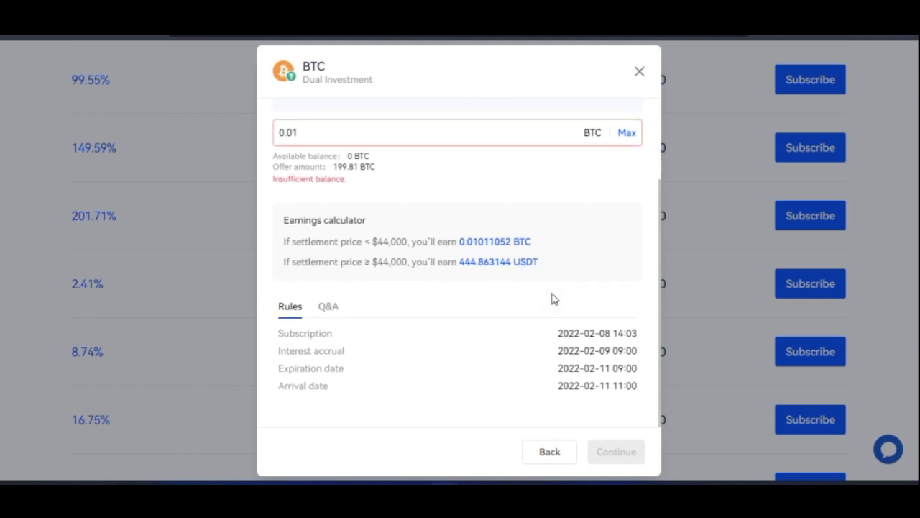
Step: Close the BTC offer without subscribing and switch the list to the BTC-U offers
{"action": "left_click", "coordinate": [640, 71]}
{"action": "scroll", "coordinate": [270, 259], "scroll_direction": "up", "scroll_amount": 5}
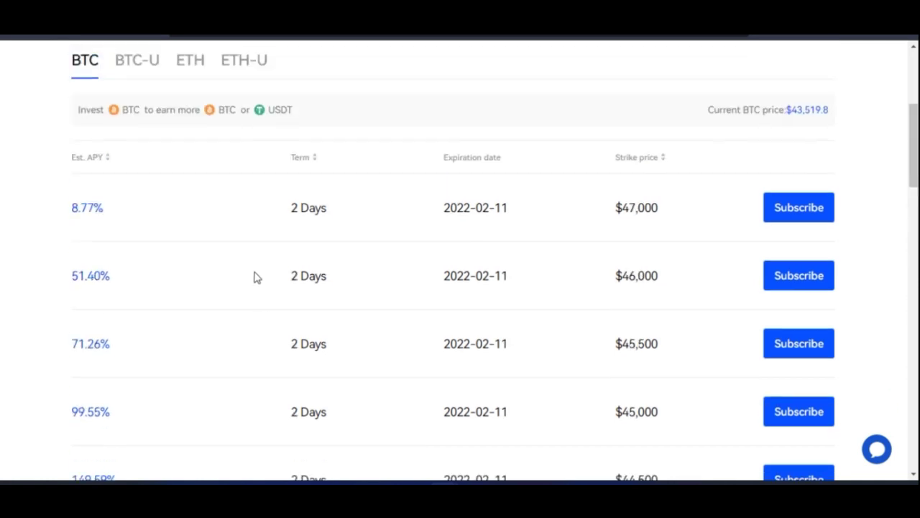
{"action": "scroll", "coordinate": [144, 158], "scroll_direction": "up", "scroll_amount": 2}
{"action": "scroll", "coordinate": [152, 237], "scroll_direction": "down", "scroll_amount": 1}
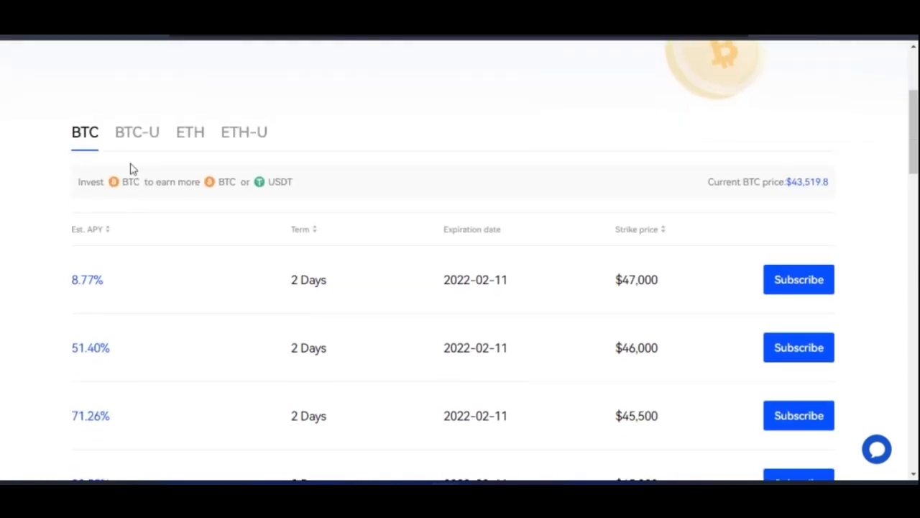
{"action": "left_click", "coordinate": [136, 141]}
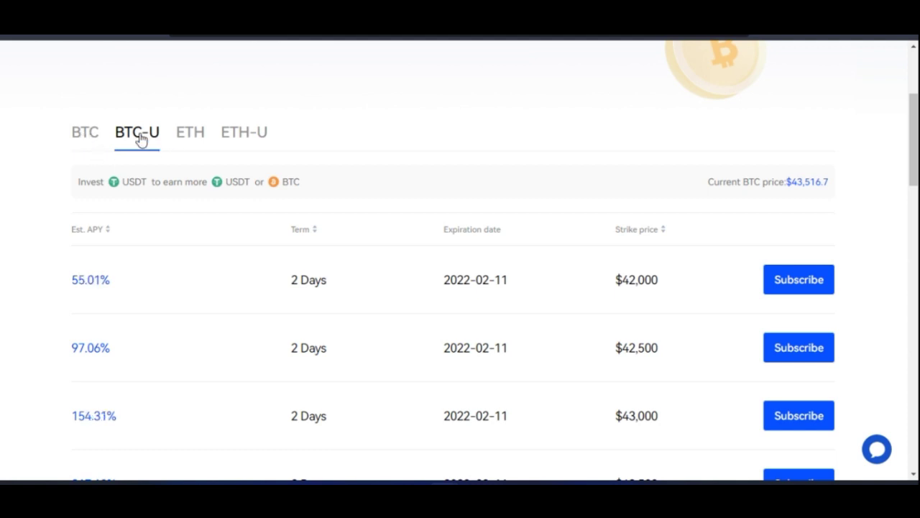
Step: Look through the BTC-U offers, comparing the estimated APY and strike price of the 2-day and 9-day terms
{"action": "scroll", "coordinate": [168, 248], "scroll_direction": "down", "scroll_amount": 3}
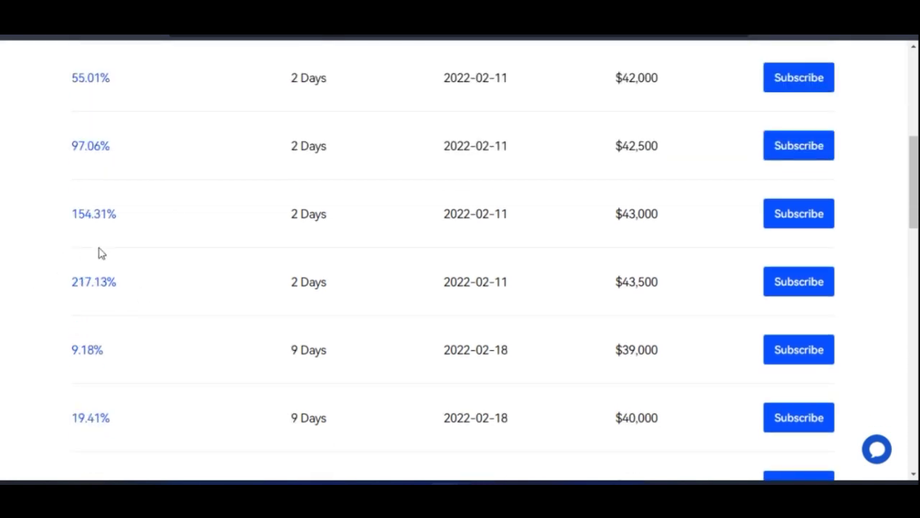
{"action": "scroll", "coordinate": [159, 273], "scroll_direction": "down", "scroll_amount": 3}
{"action": "scroll", "coordinate": [151, 295], "scroll_direction": "down", "scroll_amount": 2}
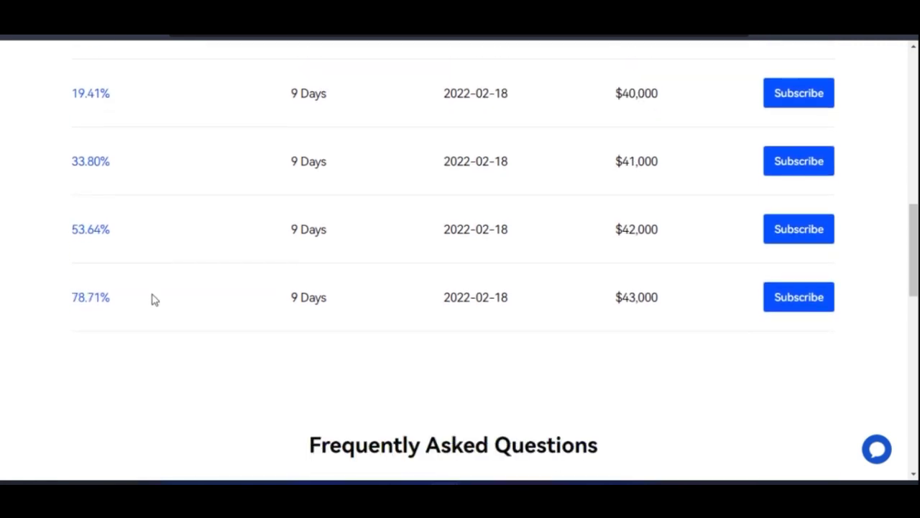
{"action": "scroll", "coordinate": [154, 300], "scroll_direction": "up", "scroll_amount": 4}
{"action": "scroll", "coordinate": [129, 293], "scroll_direction": "up", "scroll_amount": 2}
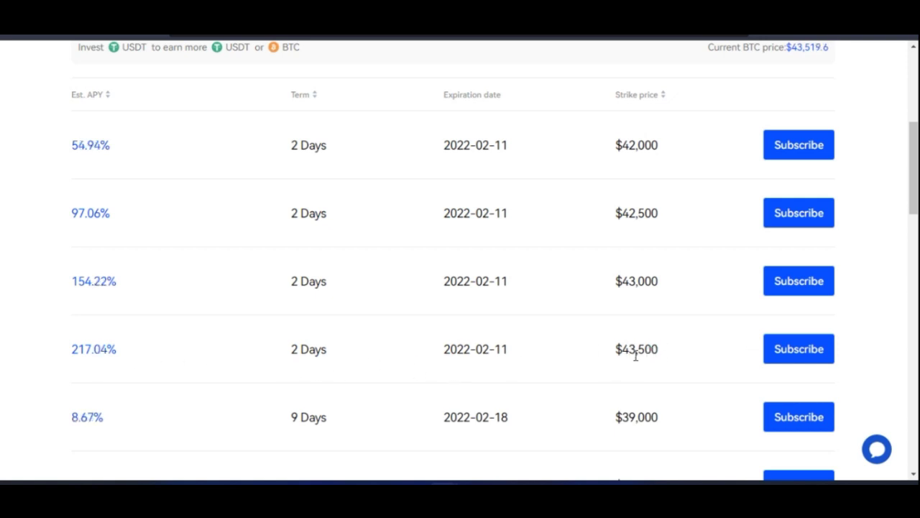
Step: Open the 2-day BTC-U offer with the $43,500 strike price and enter an amount of 500 USDT
{"action": "left_click", "coordinate": [790, 350]}
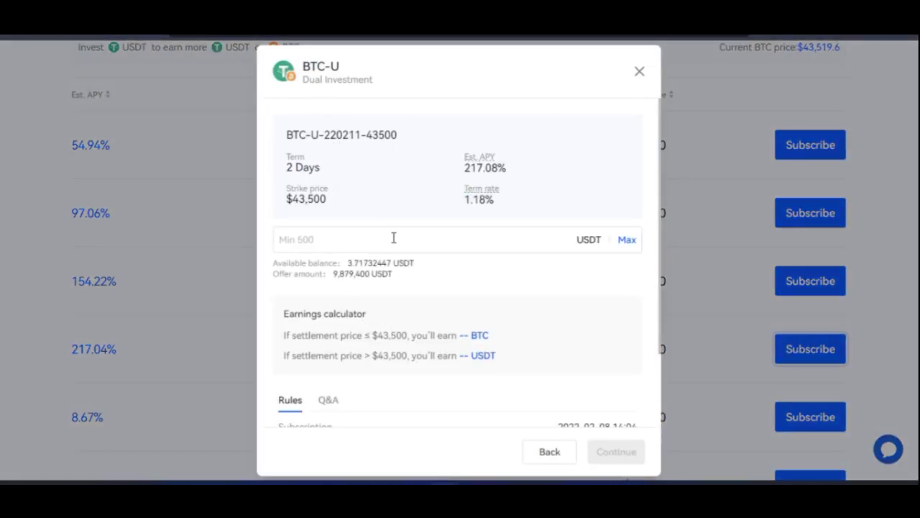
{"action": "left_click", "coordinate": [336, 238]}
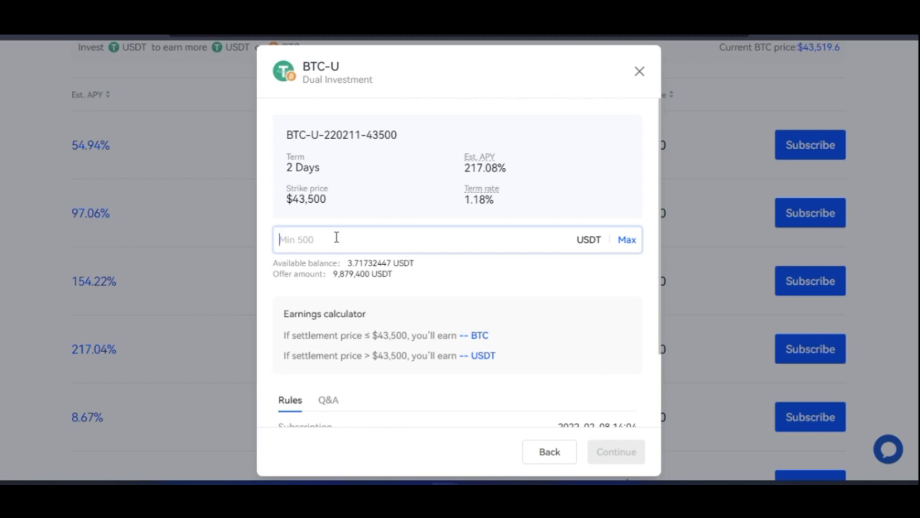
{"action": "type", "text": "500"}
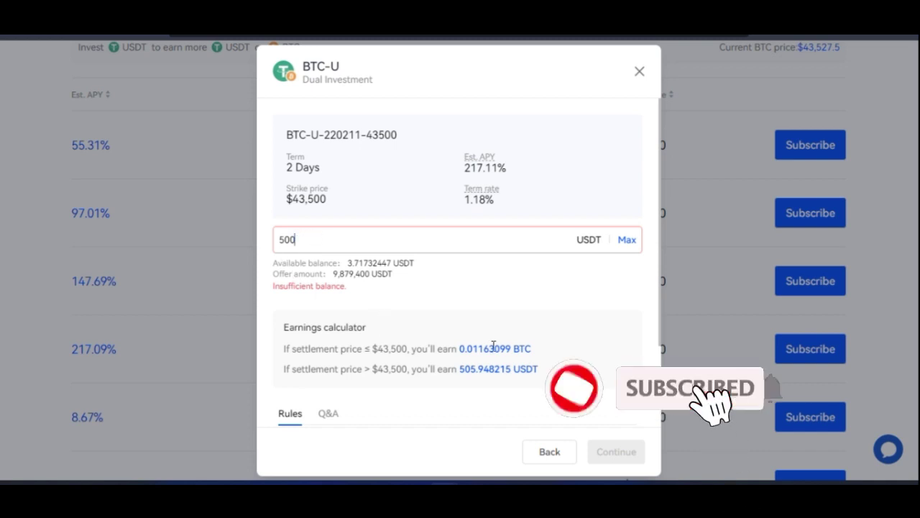
Step: Review the BTC-U offer's term rate, earnings calculator results and rules for the entered amount
{"action": "scroll", "coordinate": [432, 328], "scroll_direction": "down", "scroll_amount": 2}
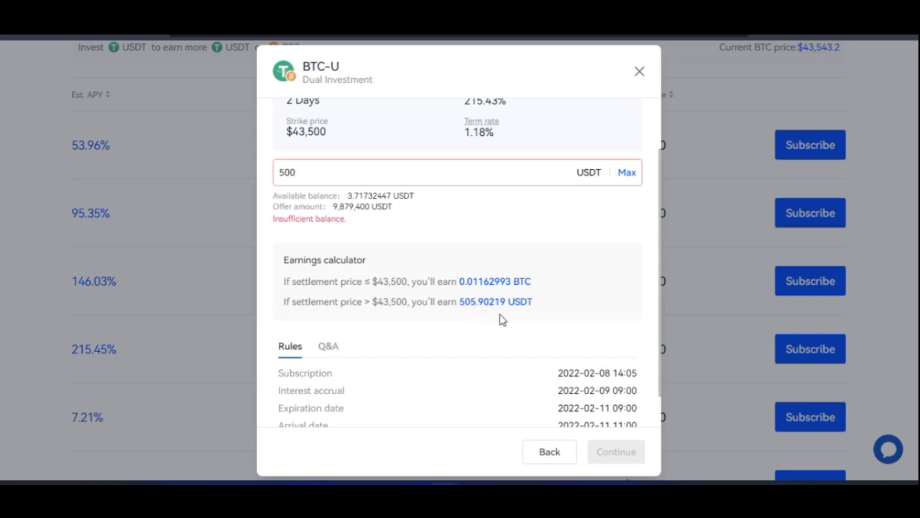
{"action": "scroll", "coordinate": [475, 323], "scroll_direction": "up", "scroll_amount": 2}
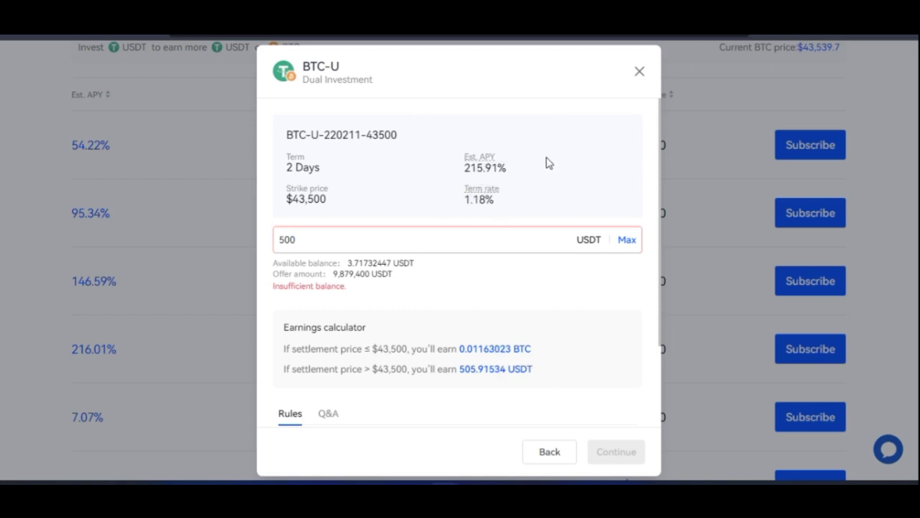
{"action": "mouse_move", "coordinate": [481, 213]}
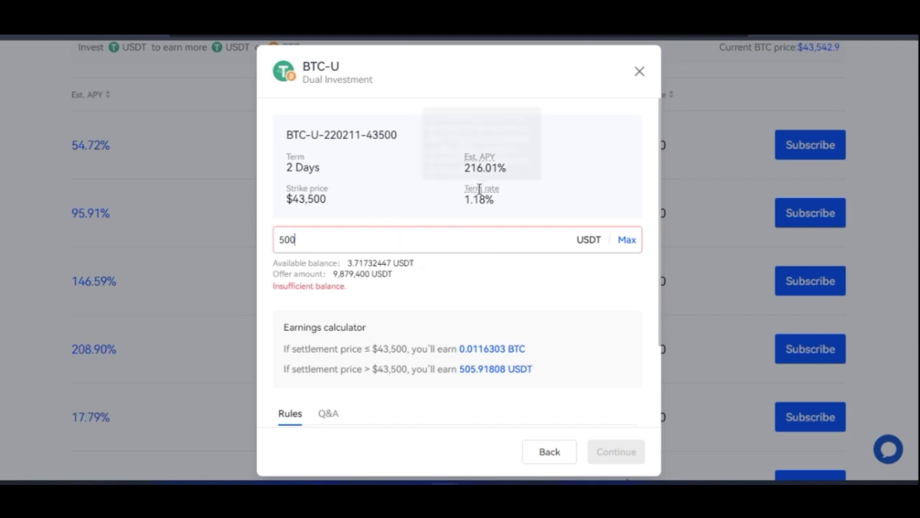
{"action": "scroll", "coordinate": [483, 191], "scroll_direction": "down", "scroll_amount": 3}
{"action": "left_click_drag", "start_coordinate": [460, 263], "coordinate": [492, 263]}
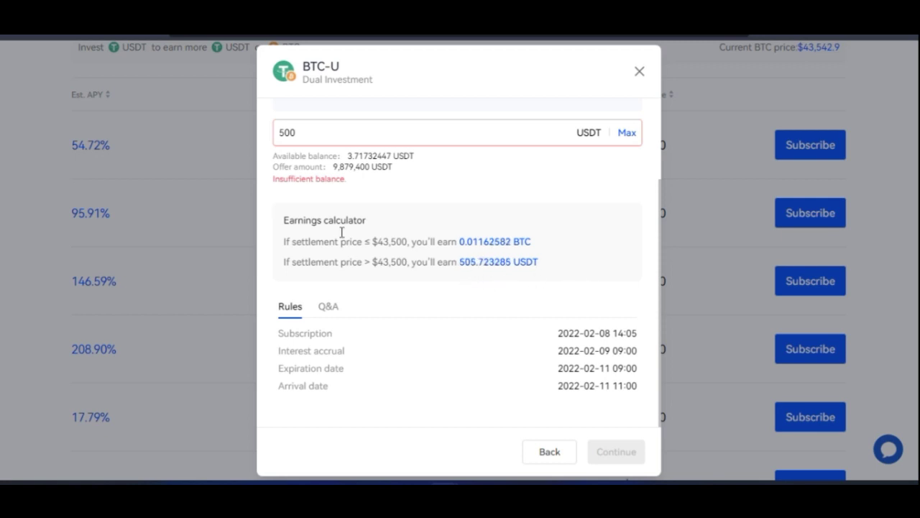
Step: Raise the BTC-U amount to 5,000 USDT and on to 50,000 USDT to compare the calculated earnings
{"action": "left_click", "coordinate": [317, 134]}
{"action": "type", "text": "0"}
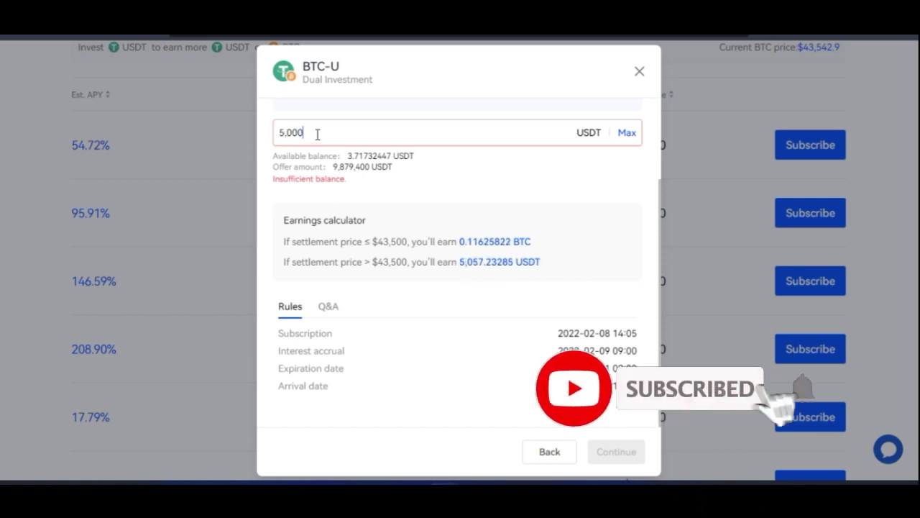
{"action": "type", "text": "0"}
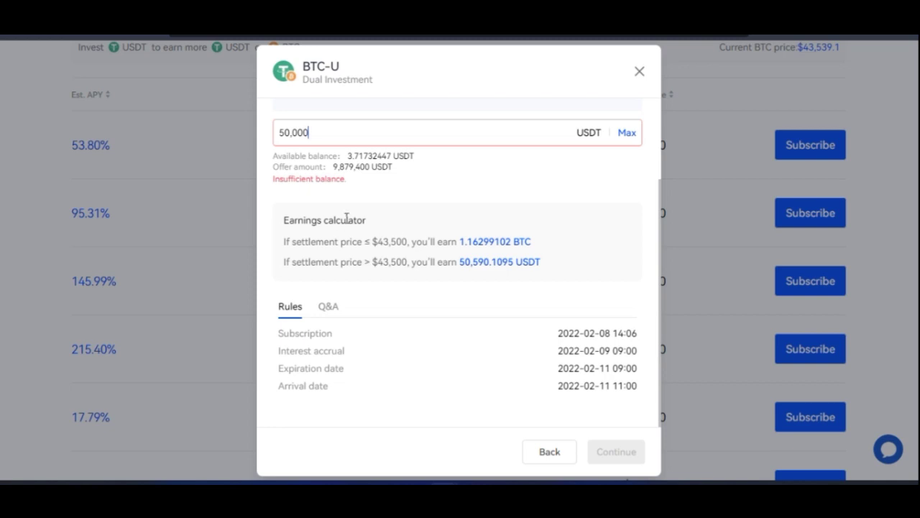
Step: Close the BTC-U offer without subscribing and switch the list to the ETH offers
{"action": "left_click", "coordinate": [639, 71]}
{"action": "scroll", "coordinate": [259, 242], "scroll_direction": "up", "scroll_amount": 3}
{"action": "left_click", "coordinate": [189, 201]}
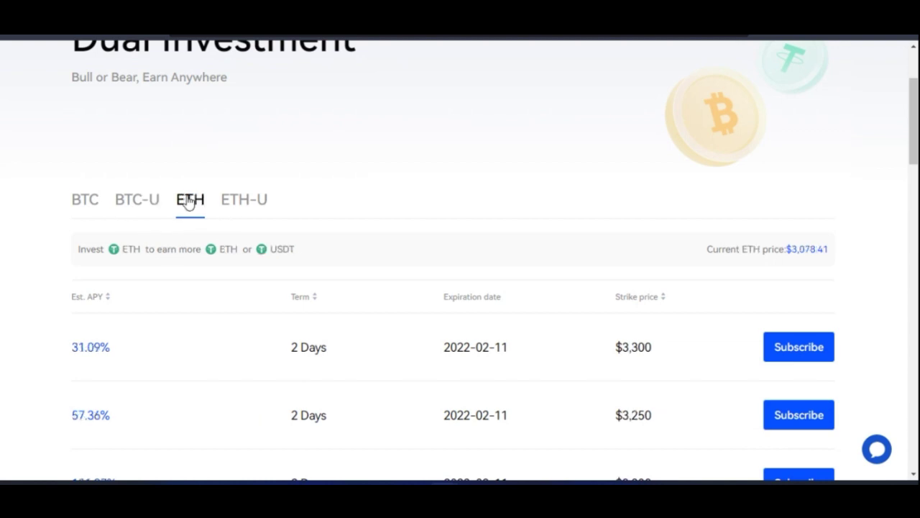
Step: Open the 2-day ETH offer with the $3,100 strike price and enter an amount of 0.1 ETH
{"action": "scroll", "coordinate": [60, 212], "scroll_direction": "down", "scroll_amount": 2}
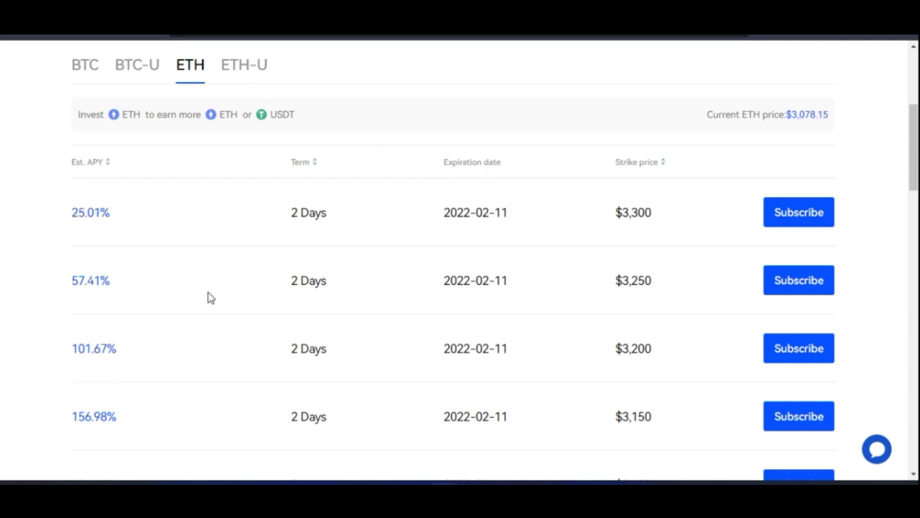
{"action": "scroll", "coordinate": [115, 281], "scroll_direction": "down", "scroll_amount": 2}
{"action": "scroll", "coordinate": [129, 302], "scroll_direction": "down", "scroll_amount": 2}
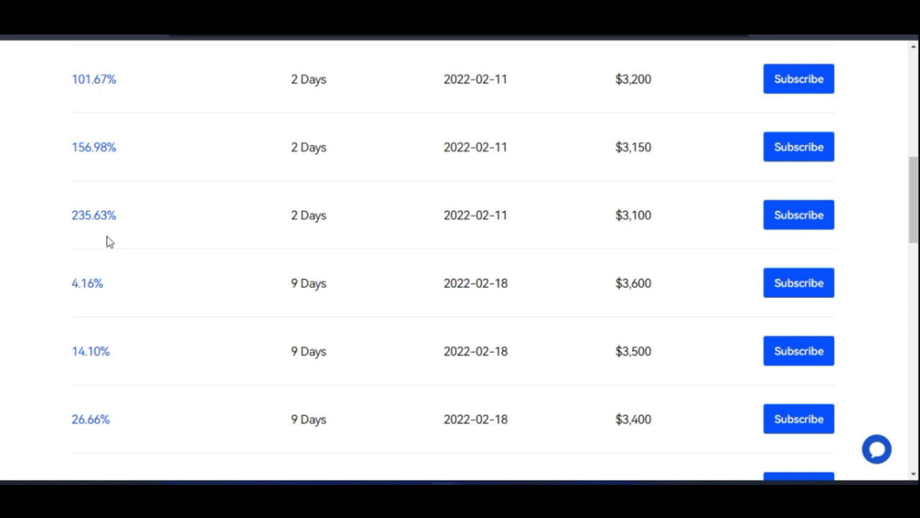
{"action": "scroll", "coordinate": [108, 242], "scroll_direction": "down", "scroll_amount": 5}
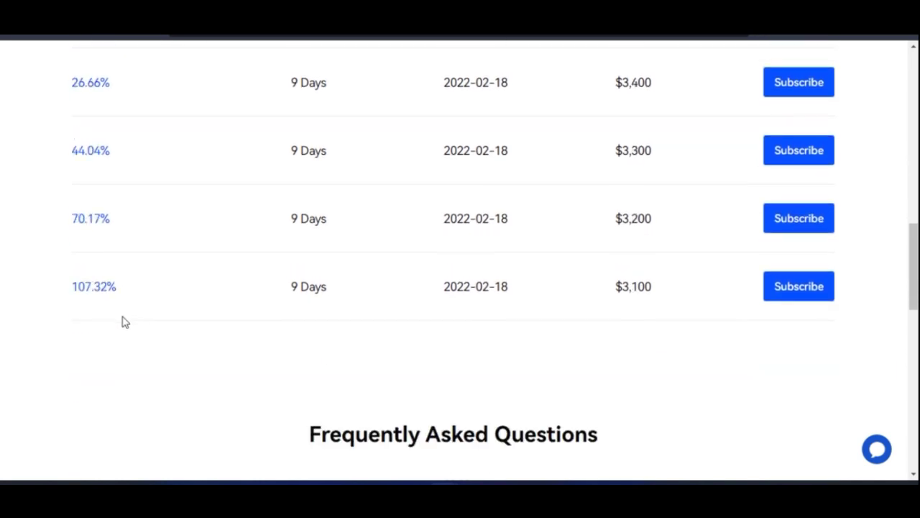
{"action": "scroll", "coordinate": [123, 320], "scroll_direction": "up", "scroll_amount": 5}
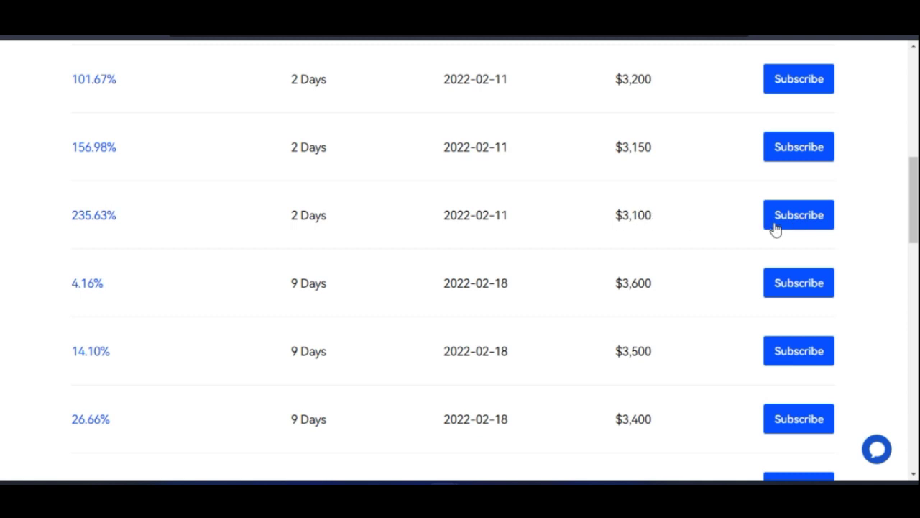
{"action": "left_click", "coordinate": [804, 219]}
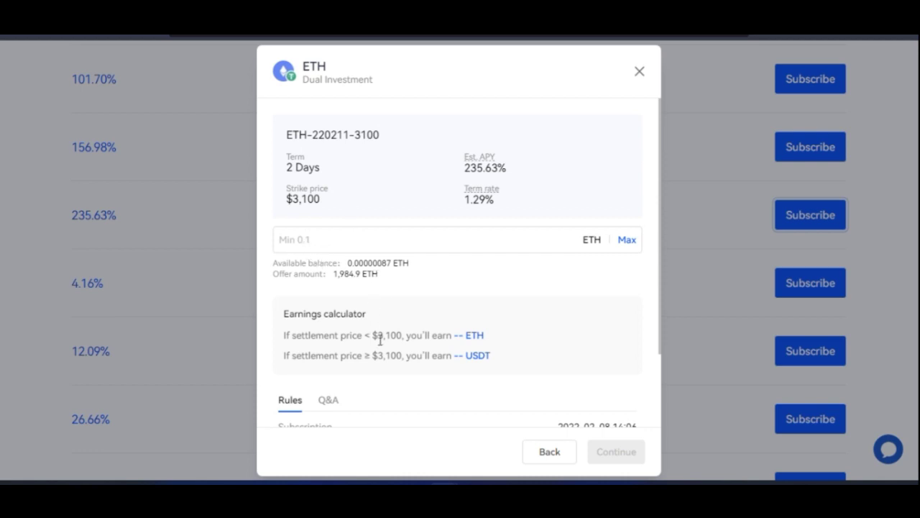
{"action": "left_click", "coordinate": [361, 240]}
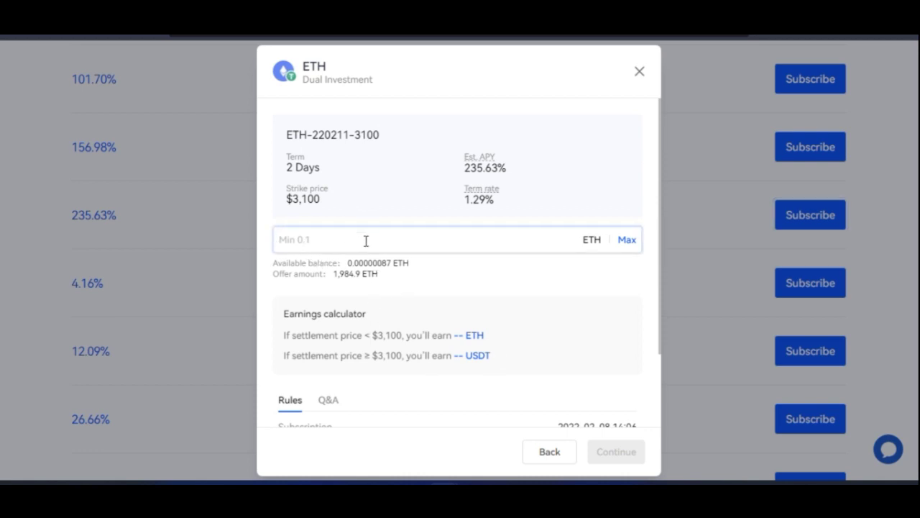
{"action": "type", "text": "0.1"}
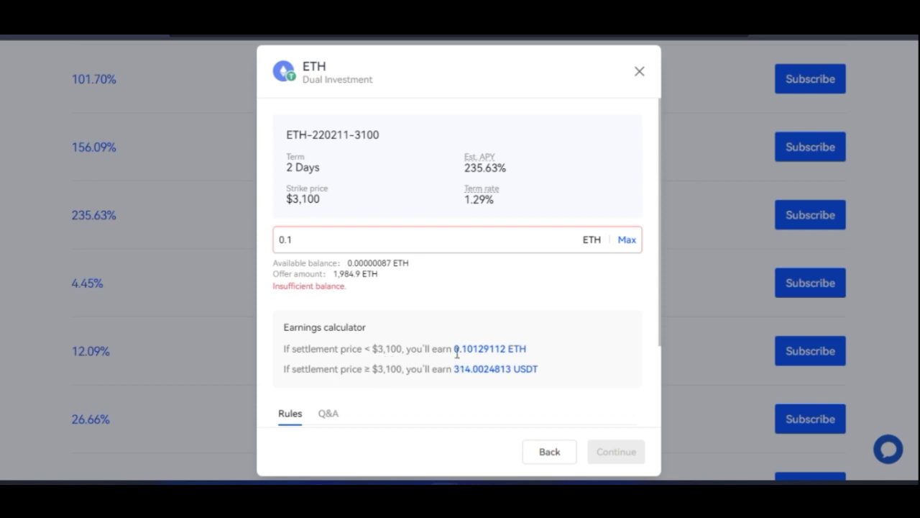
Step: Review the ETH offer's earnings calculator results for both settlement cases against its strike price
{"action": "left_click_drag", "start_coordinate": [454, 350], "coordinate": [486, 352]}
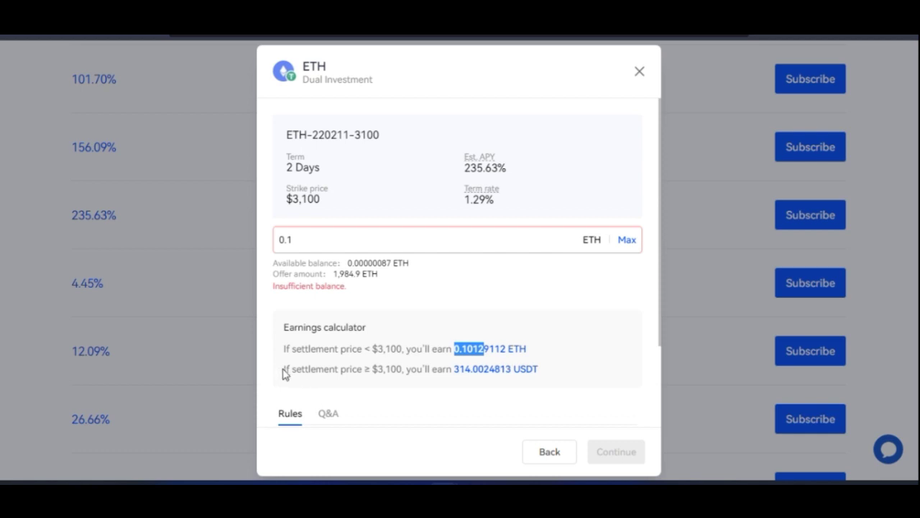
{"action": "left_click_drag", "start_coordinate": [285, 373], "coordinate": [399, 371]}
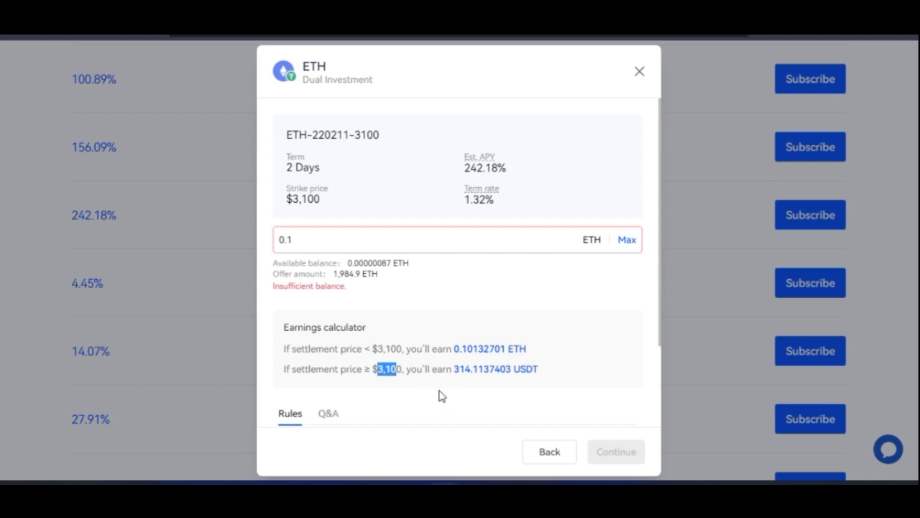
{"action": "left_click_drag", "start_coordinate": [458, 370], "coordinate": [473, 371]}
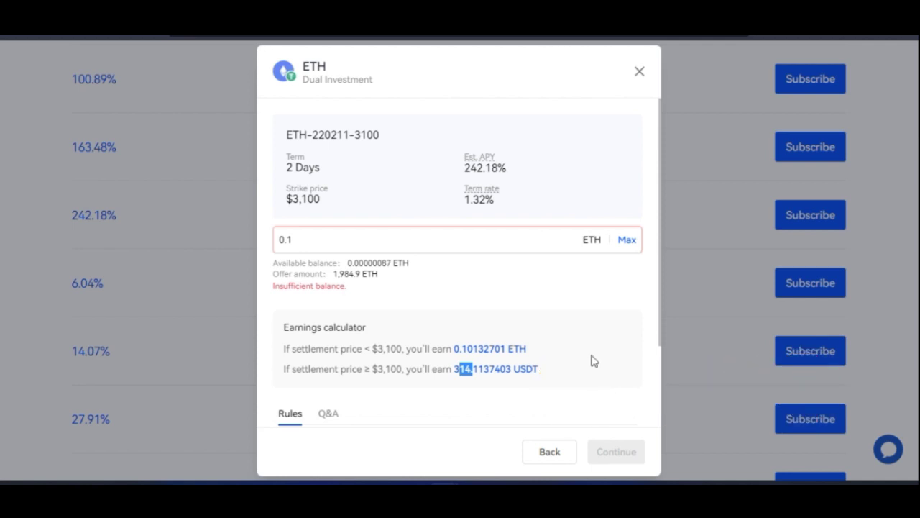
{"action": "left_click_drag", "start_coordinate": [329, 200], "coordinate": [281, 199]}
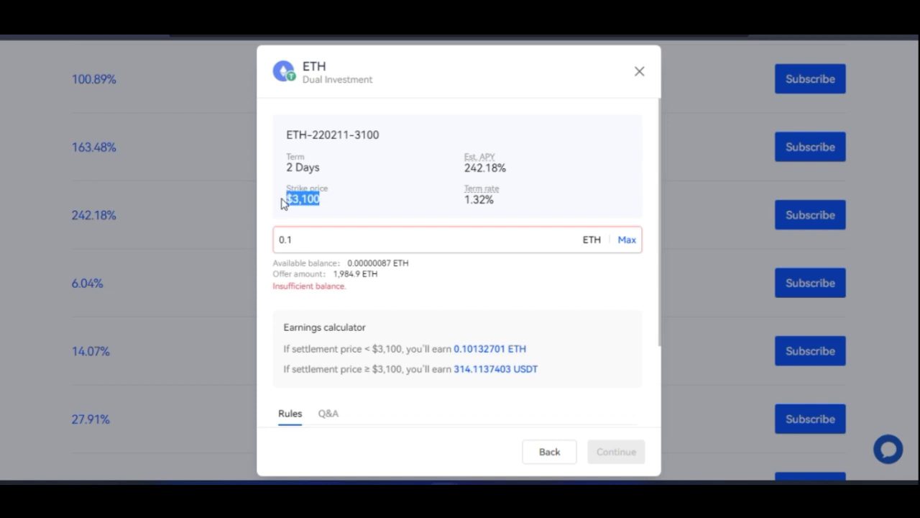
{"action": "left_click", "coordinate": [284, 204]}
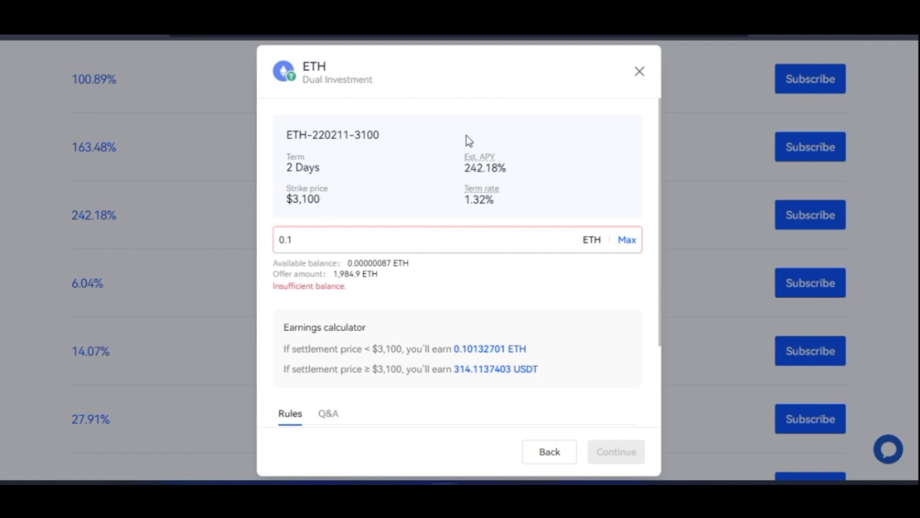
Step: Close the ETH offer without subscribing and switch the list to the ETH-U offers
{"action": "left_click", "coordinate": [642, 70]}
{"action": "scroll", "coordinate": [288, 216], "scroll_direction": "up", "scroll_amount": 4}
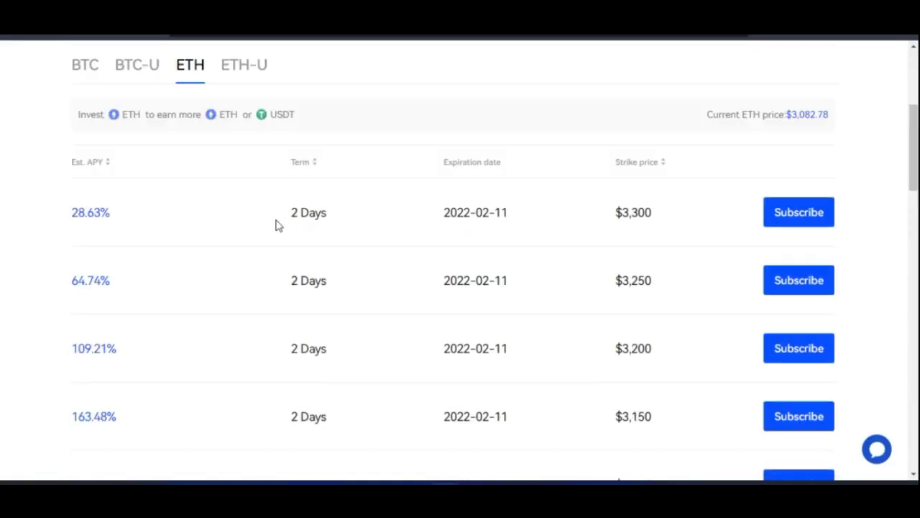
{"action": "left_click", "coordinate": [253, 66]}
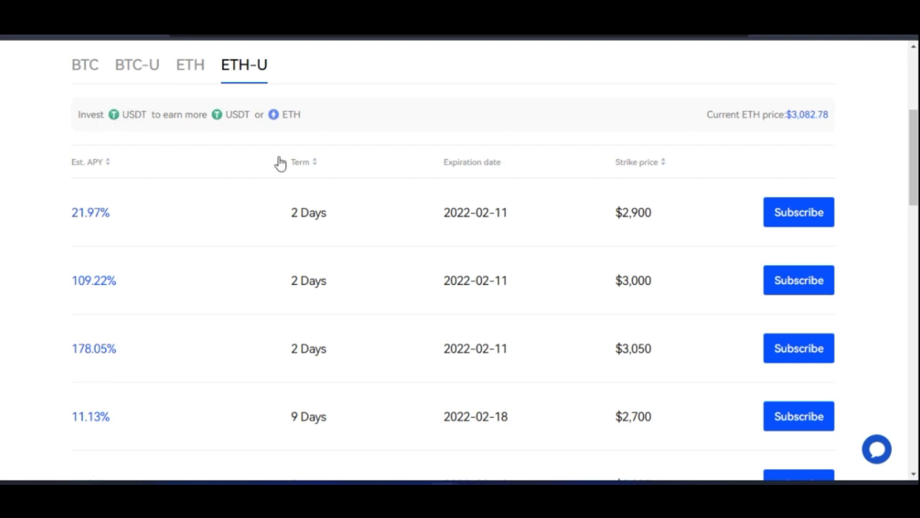
Step: Examine the ETH-U offers, comparing estimated APY, term, expiration date and strike price across the 2-day and 9-day terms
{"action": "scroll", "coordinate": [266, 291], "scroll_direction": "down", "scroll_amount": 1}
{"action": "scroll", "coordinate": [146, 275], "scroll_direction": "down", "scroll_amount": 4}
{"action": "scroll", "coordinate": [237, 378], "scroll_direction": "down", "scroll_amount": 1}
{"action": "scroll", "coordinate": [238, 377], "scroll_direction": "down", "scroll_amount": 1}
{"action": "scroll", "coordinate": [661, 341], "scroll_direction": "up", "scroll_amount": 5}
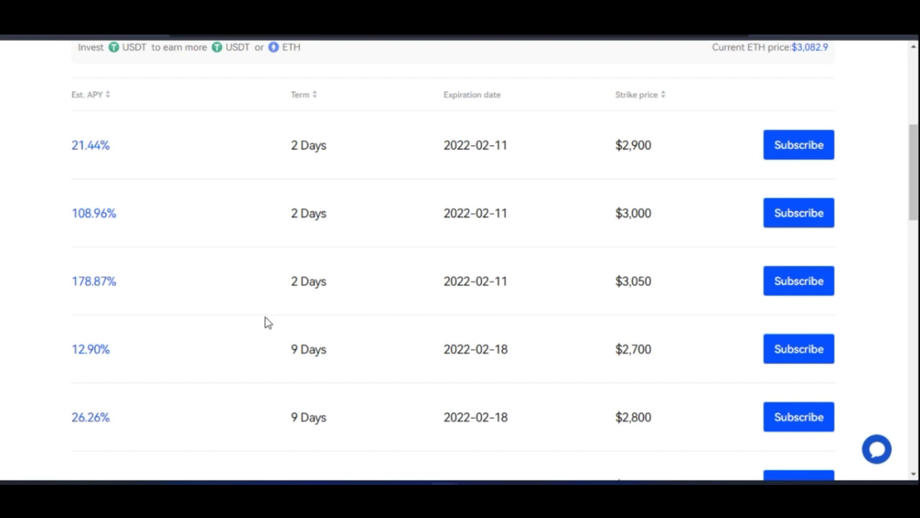
{"action": "scroll", "coordinate": [288, 312], "scroll_direction": "up", "scroll_amount": 2}
{"action": "scroll", "coordinate": [247, 300], "scroll_direction": "down", "scroll_amount": 1}
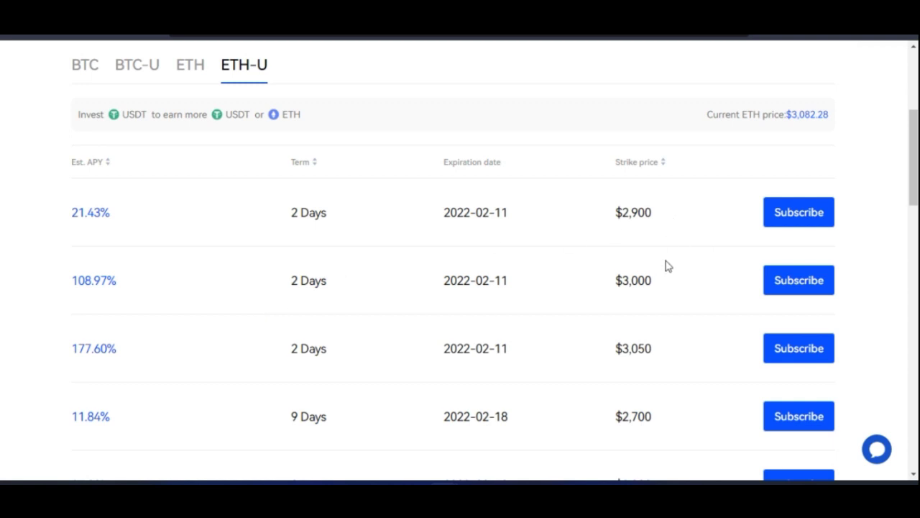
{"action": "scroll", "coordinate": [168, 261], "scroll_direction": "down", "scroll_amount": 2}
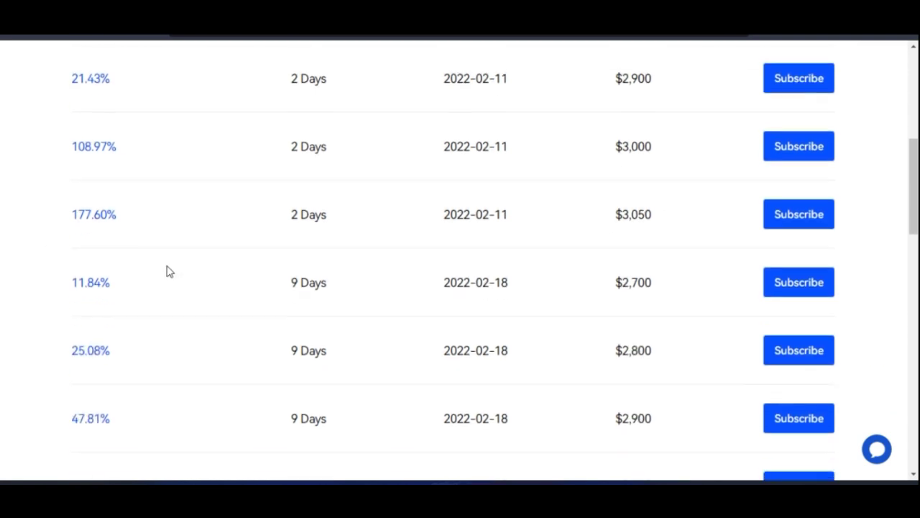
{"action": "scroll", "coordinate": [126, 302], "scroll_direction": "down", "scroll_amount": 1}
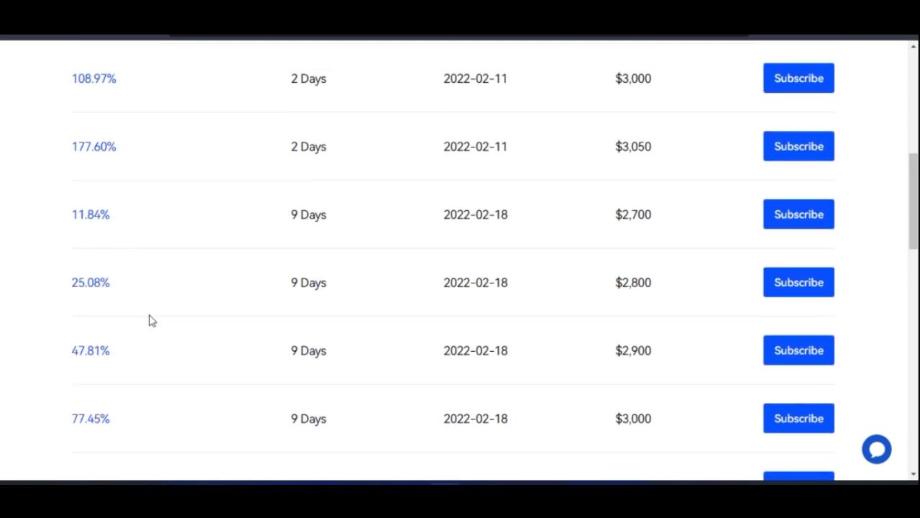
{"action": "scroll", "coordinate": [150, 319], "scroll_direction": "up", "scroll_amount": 2}
{"action": "scroll", "coordinate": [115, 259], "scroll_direction": "up", "scroll_amount": 1}
{"action": "scroll", "coordinate": [115, 266], "scroll_direction": "down", "scroll_amount": 1}
{"action": "scroll", "coordinate": [230, 368], "scroll_direction": "down", "scroll_amount": 4}
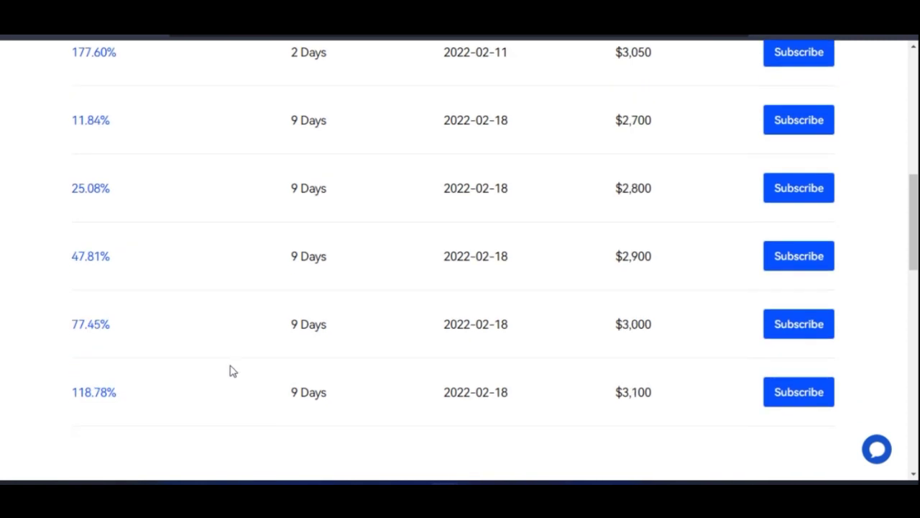
{"action": "scroll", "coordinate": [236, 366], "scroll_direction": "up", "scroll_amount": 2}
{"action": "scroll", "coordinate": [235, 368], "scroll_direction": "up", "scroll_amount": 4}
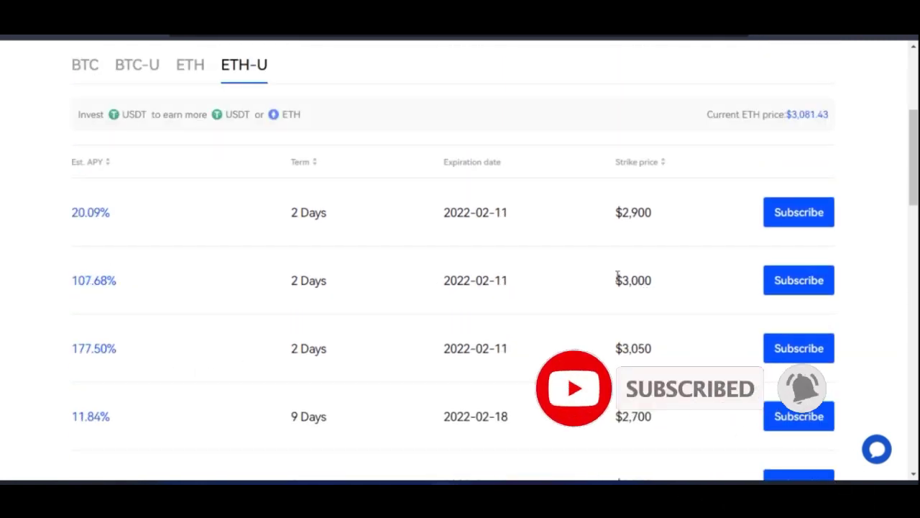
Step: Open the 2-day ETH-U offer with the $3,000 strike price and enter an amount of 500 USDT
{"action": "left_click_drag", "start_coordinate": [615, 286], "coordinate": [664, 288]}
{"action": "left_click", "coordinate": [659, 300]}
{"action": "left_click", "coordinate": [799, 287]}
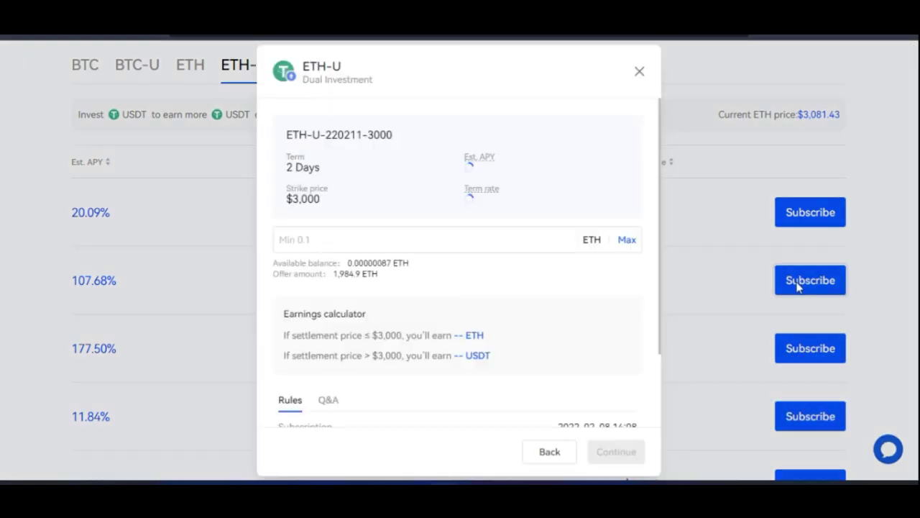
{"action": "left_click", "coordinate": [362, 242]}
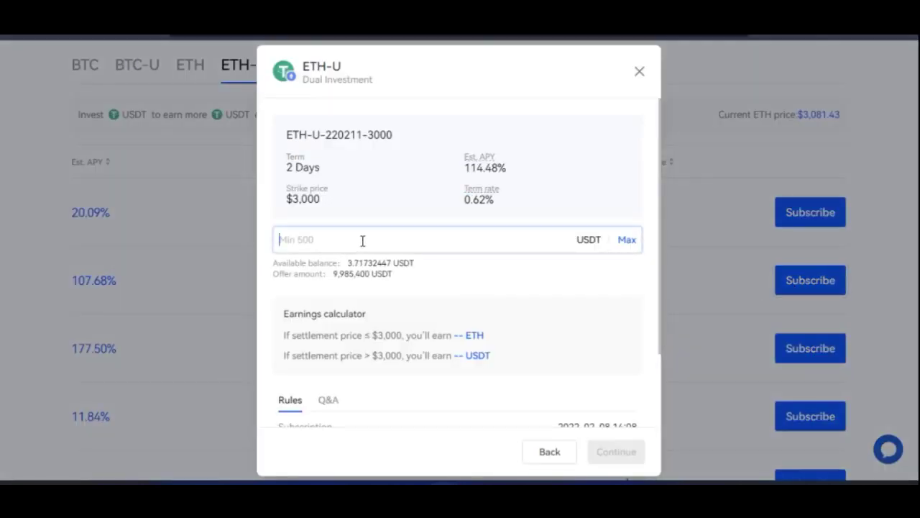
{"action": "type", "text": "500"}
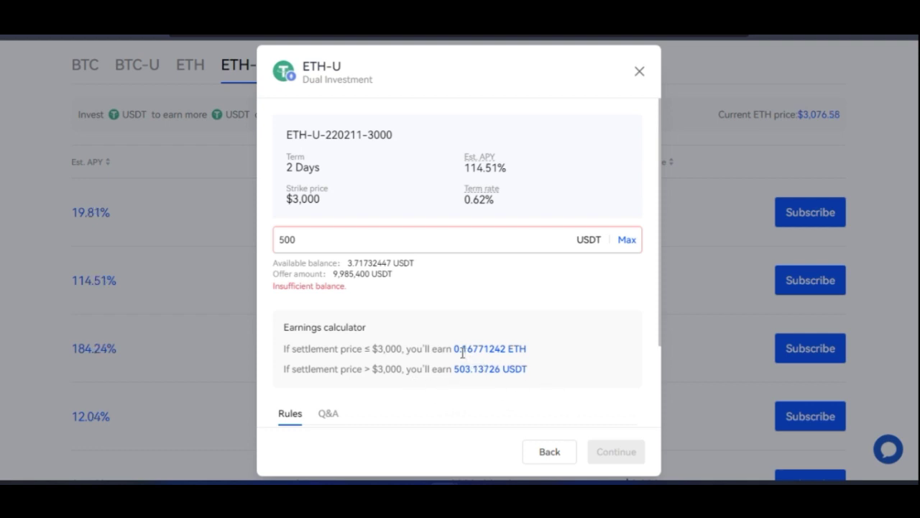
Step: Review the ETH-U offer's calculated ETH and USDT earnings for settlement prices below and above the strike price
{"action": "left_click_drag", "start_coordinate": [457, 351], "coordinate": [524, 349]}
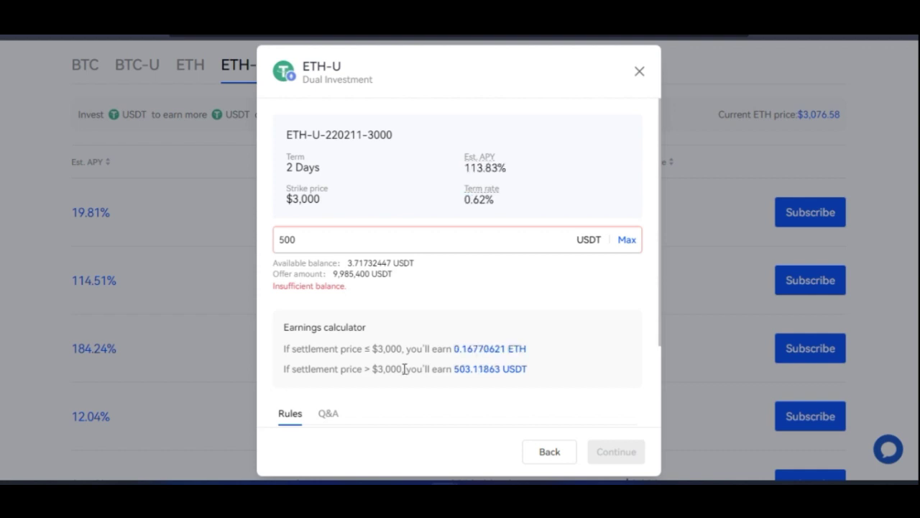
{"action": "left_click_drag", "start_coordinate": [378, 350], "coordinate": [391, 350]}
{"action": "left_click_drag", "start_coordinate": [455, 351], "coordinate": [472, 369]}
{"action": "left_click", "coordinate": [420, 192]}
Step: Close the ETH-U offer without subscribing and return to the list of ETH-U offers
{"action": "left_click", "coordinate": [639, 72]}
{"action": "scroll", "coordinate": [269, 309], "scroll_direction": "up", "scroll_amount": 4}
{"action": "scroll", "coordinate": [295, 306], "scroll_direction": "down", "scroll_amount": 3}
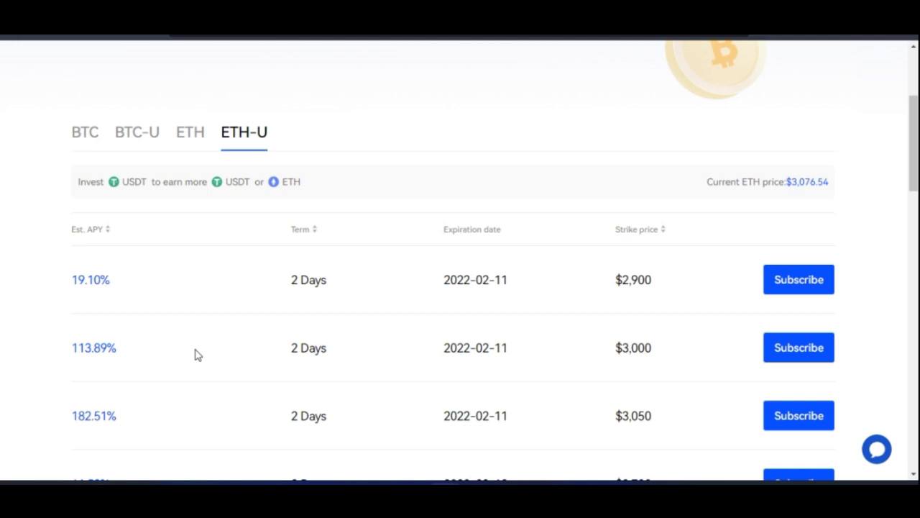
Step: Go back to the OKX Earn overview page and show its product categories and the all-products list
{"action": "scroll", "coordinate": [58, 302], "scroll_direction": "up", "scroll_amount": 3}
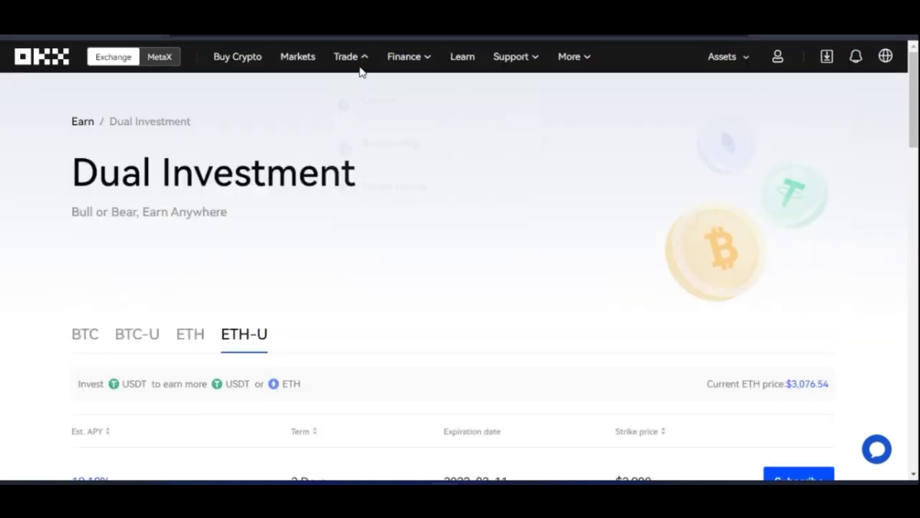
{"action": "mouse_move", "coordinate": [413, 67]}
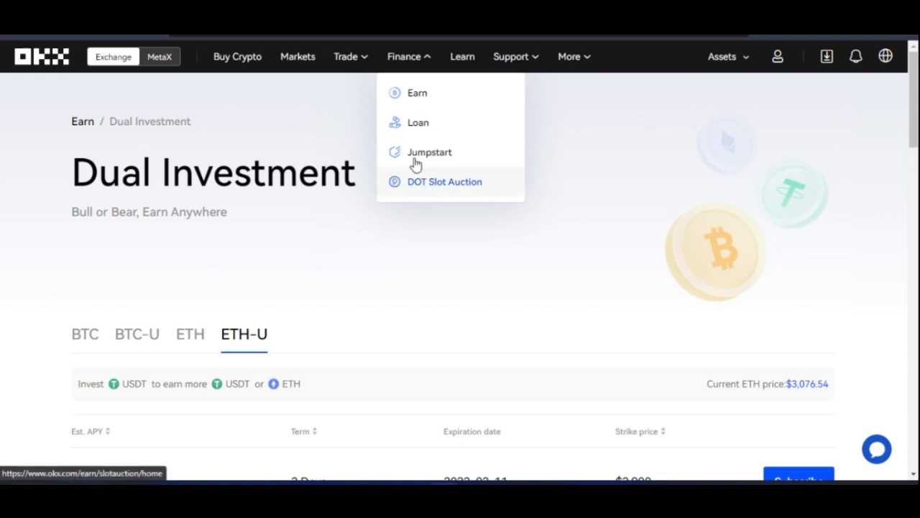
{"action": "left_click", "coordinate": [423, 99]}
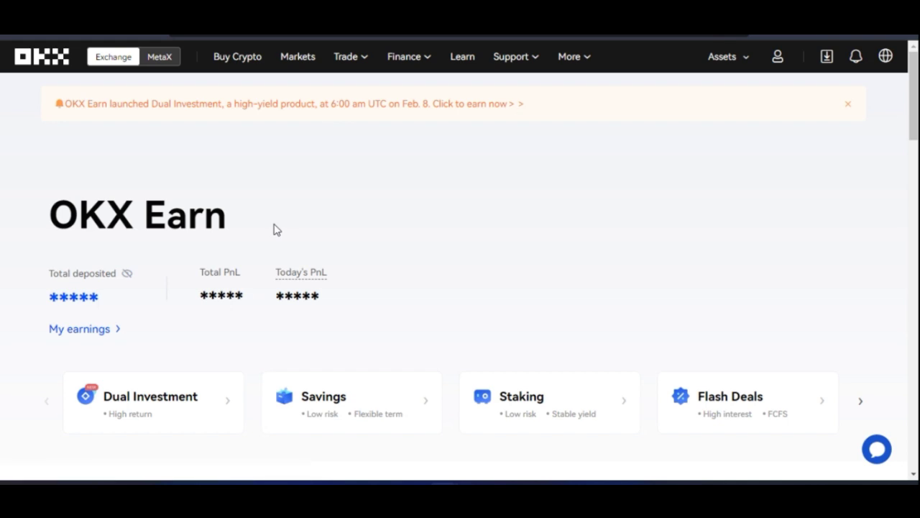
{"action": "scroll", "coordinate": [273, 228], "scroll_direction": "down", "scroll_amount": 3}
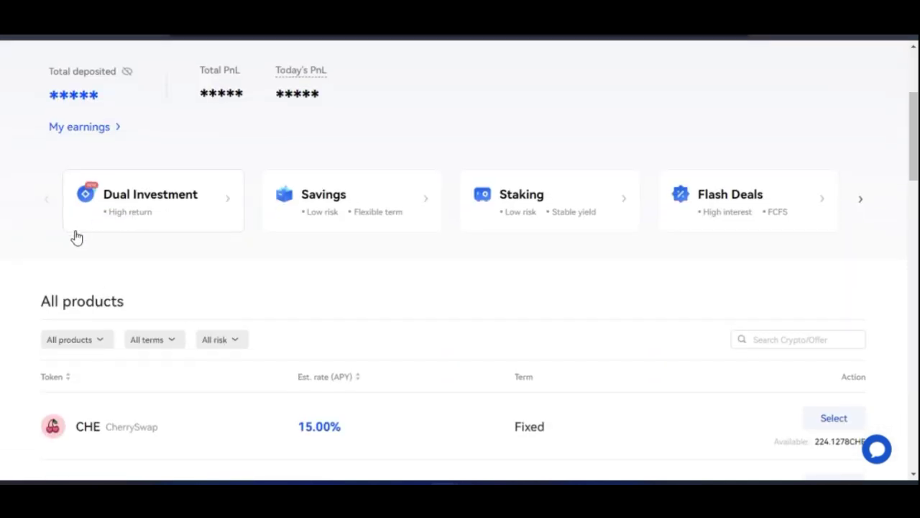